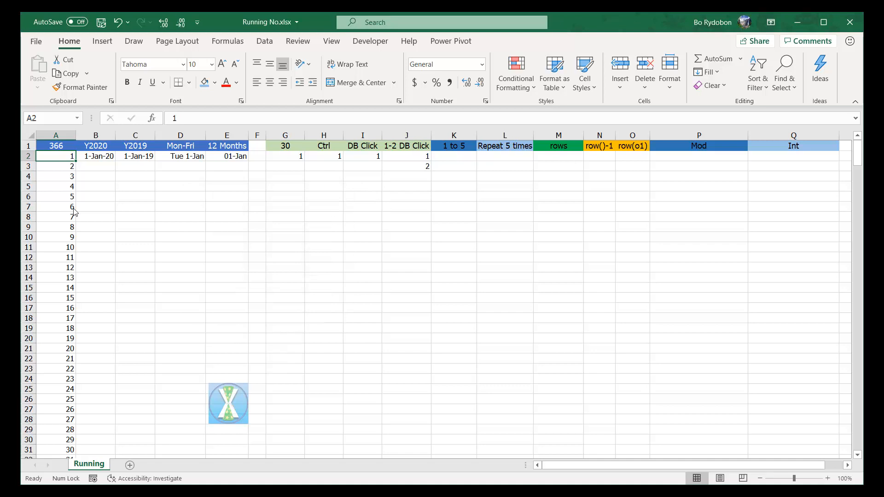
Fill the Y2020 column down from B2 with a daily date series, step value 1, stop value 31/12/20.
{"action": "key", "text": "alt"}
{"action": "key", "text": "h"}
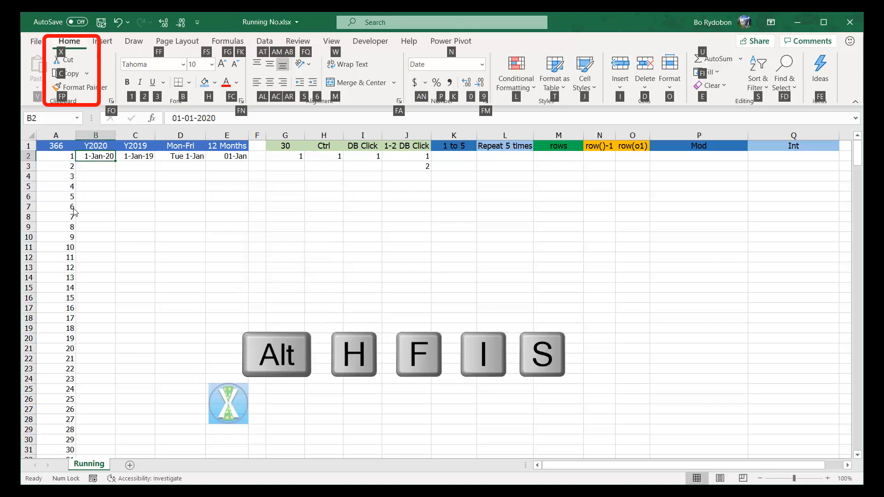
{"action": "key", "text": "f"}
{"action": "key", "text": "i"}
{"action": "key", "text": "s"}
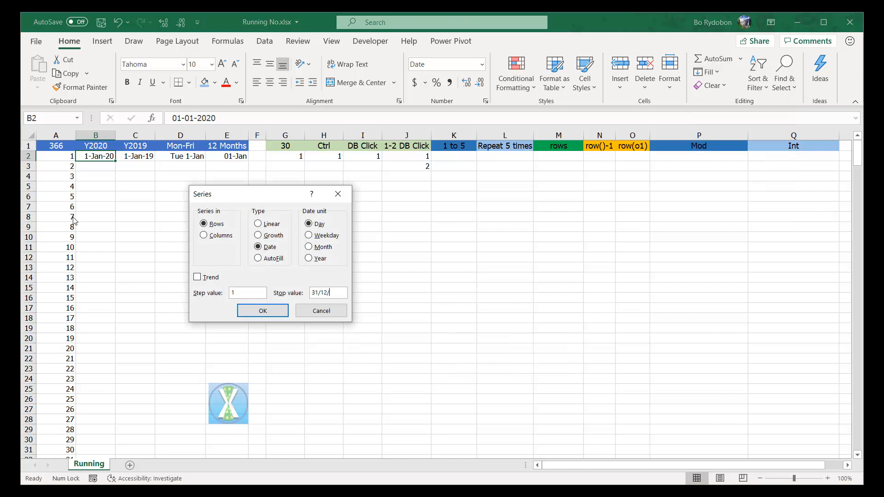
{"action": "key", "text": "alt+c"}
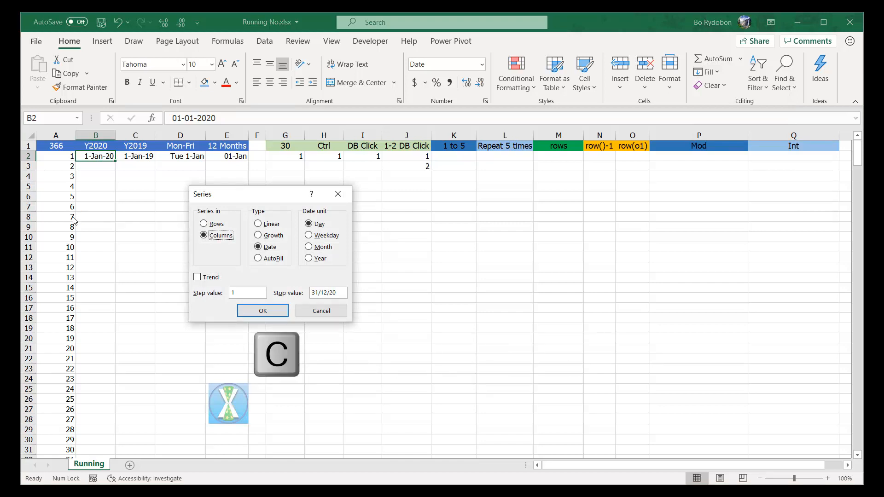
{"action": "key", "text": "Return"}
Fill the Y2019 column down from C2 with a daily date series, step value 1, stop value 31/12/19.
{"action": "key", "text": "Right"}
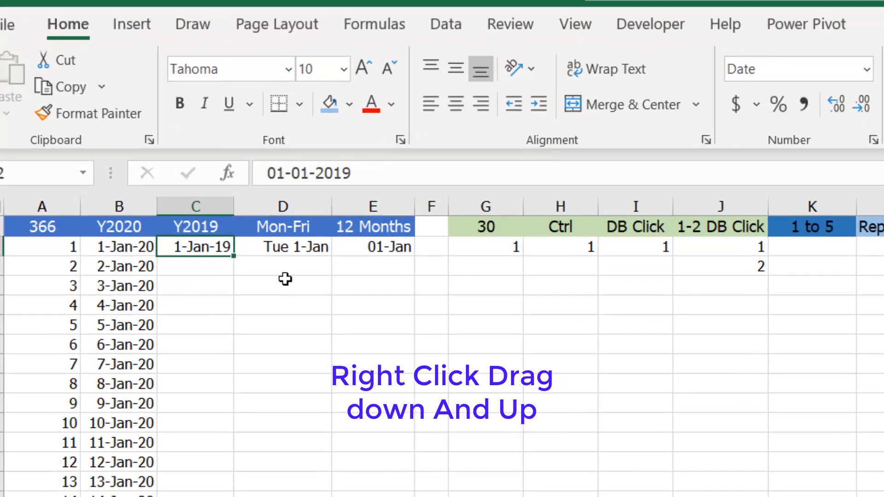
{"action": "mouse_move", "coordinate": [234, 256]}
{"action": "left_mouse_down"}
{"action": "mouse_move", "coordinate": [235, 276]}
{"action": "mouse_move", "coordinate": [230, 256]}
{"action": "left_mouse_up"}
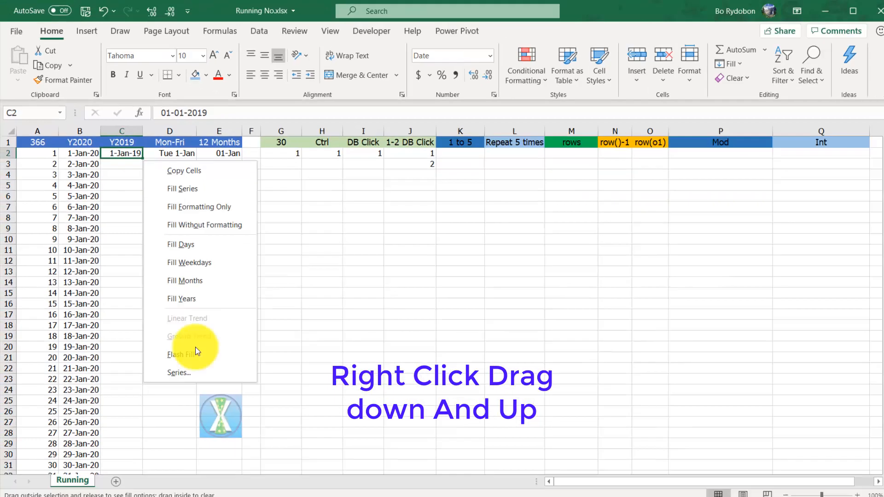
{"action": "left_click", "coordinate": [202, 367]}
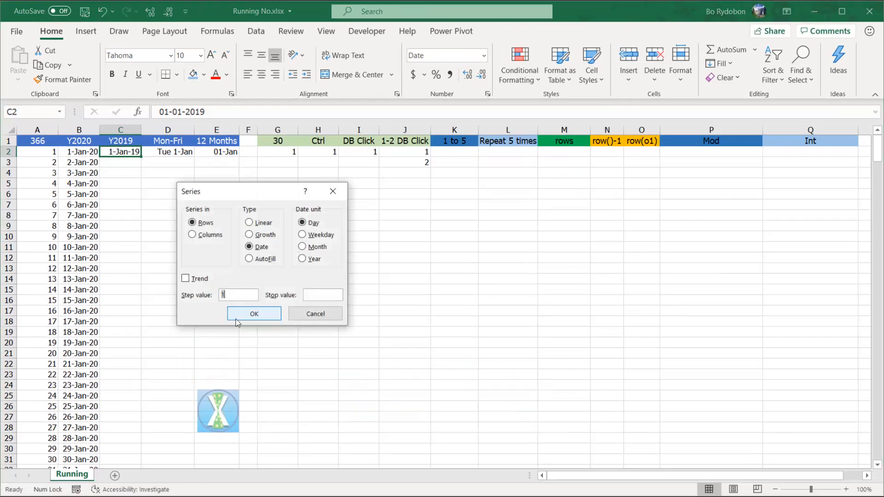
{"action": "type", "text": "31/12/19"}
{"action": "key", "text": "alt+c"}
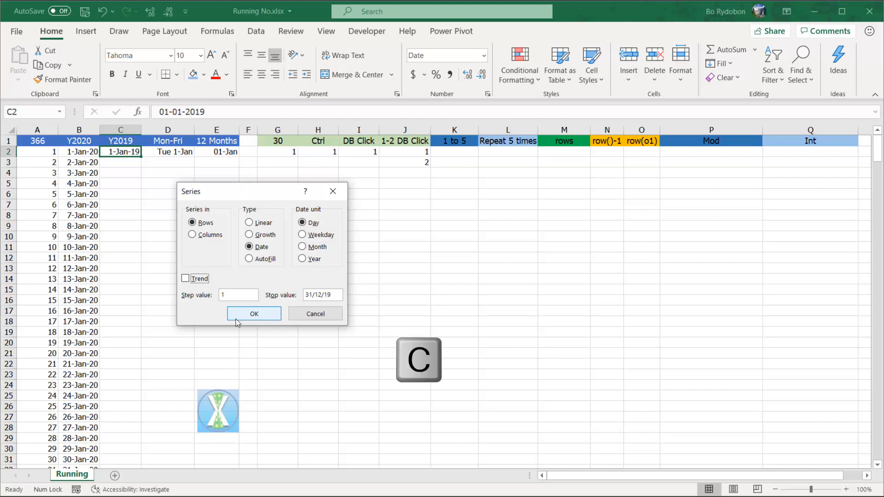
{"action": "left_click", "coordinate": [236, 318]}
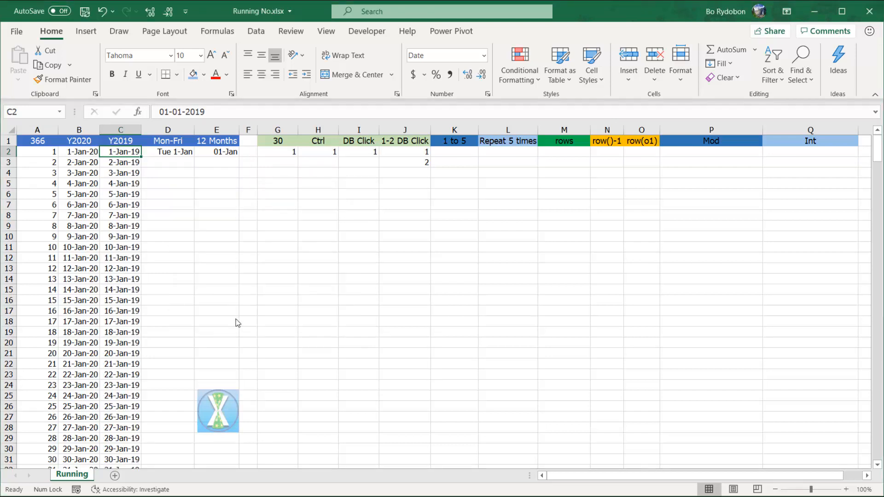
Fill the Mon-Fri column down from D2 with a weekday date series, step value 1, stop value 31/12/19.
{"action": "key", "text": "Right"}
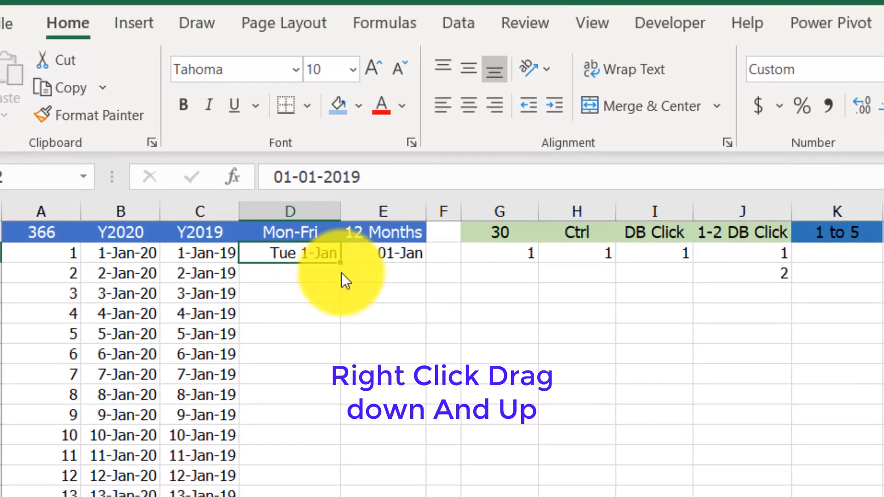
{"action": "right_click", "coordinate": [344, 264]}
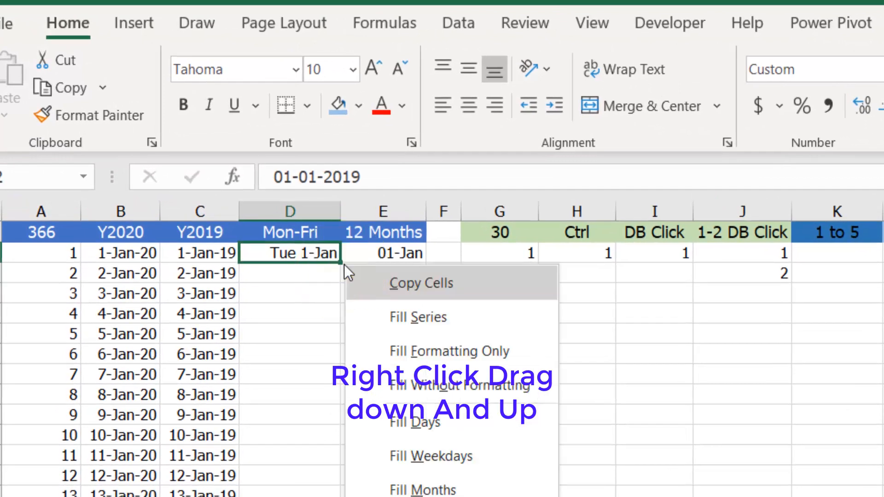
{"action": "key", "text": "e"}
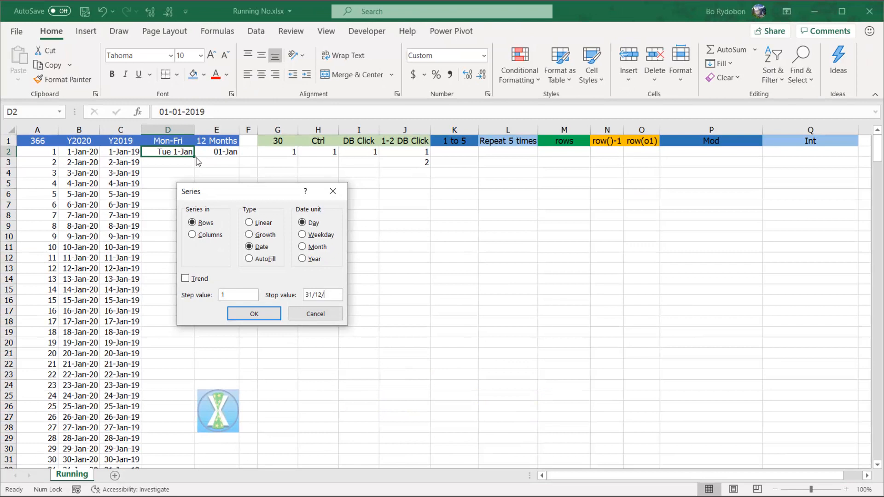
{"action": "key", "text": "c"}
{"action": "key", "text": "w"}
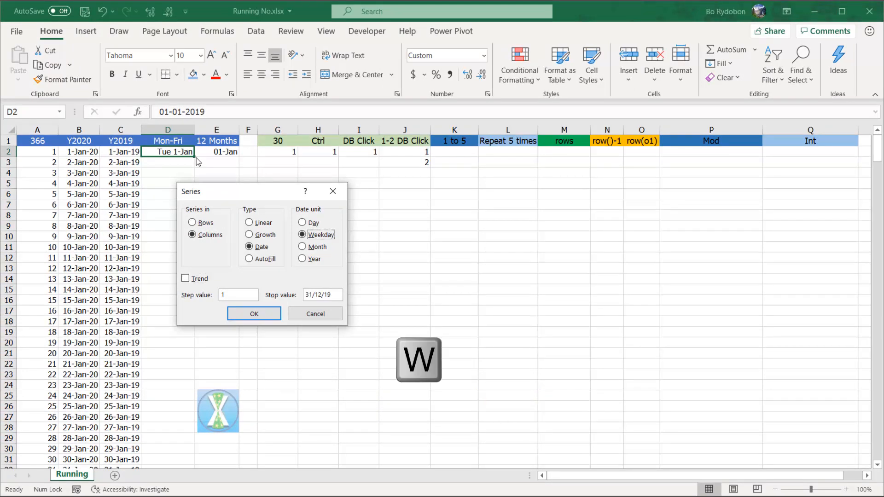
{"action": "key", "text": "Return"}
Examine the last rows of the filled number, Y2020, Y2019 and Mon-Fri columns to check where each series ends.
{"action": "key", "text": "ctrl+Down"}
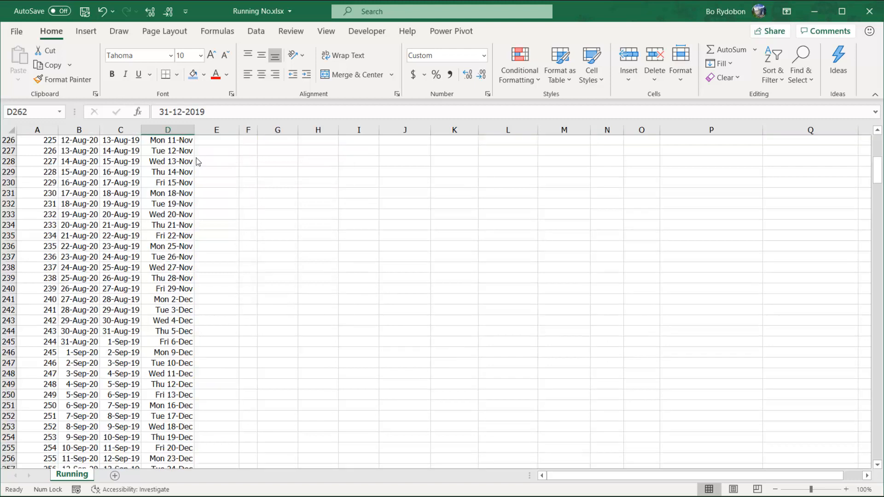
{"action": "key", "text": "Left"}
{"action": "key", "text": "Right"}
{"action": "key", "text": "Left"}
{"action": "key", "text": "Left"}
{"action": "key", "text": "Left"}
{"action": "key", "text": "Right"}
{"action": "key", "text": "Right"}
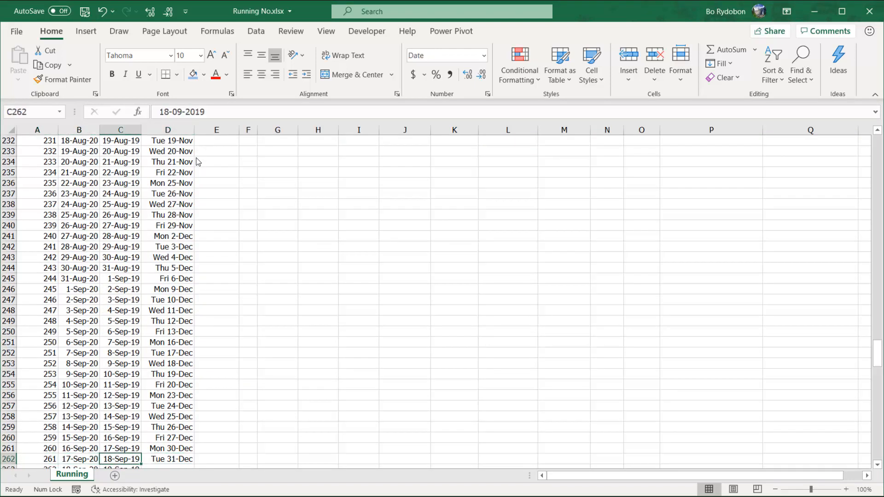
{"action": "key", "text": "ctrl+Down"}
{"action": "key", "text": "Left"}
{"action": "key", "text": "Left"}
{"action": "key", "text": "Down"}
{"action": "key", "text": "Right"}
{"action": "key", "text": "Right"}
{"action": "key", "text": "Right"}
{"action": "key", "text": "Right"}
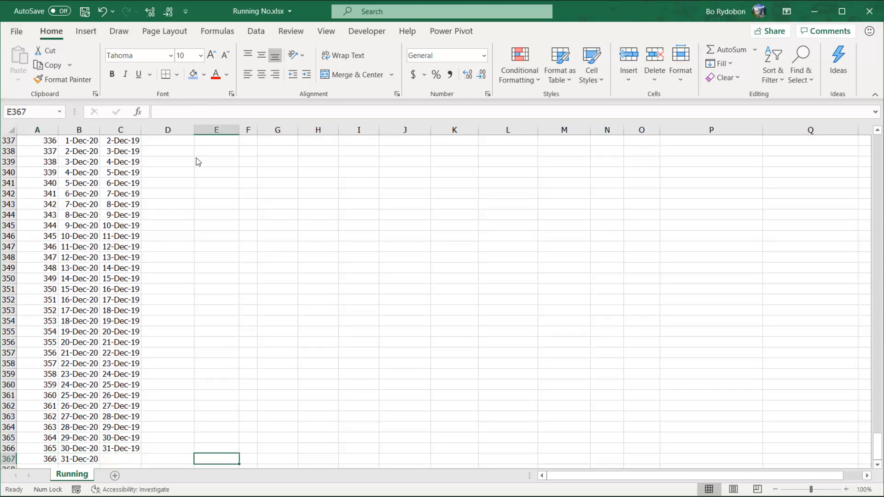
Fill the 12 Months column from E2 down to E13, trying the weekdays fill option before choosing months.
{"action": "key", "text": "ctrl+Up"}
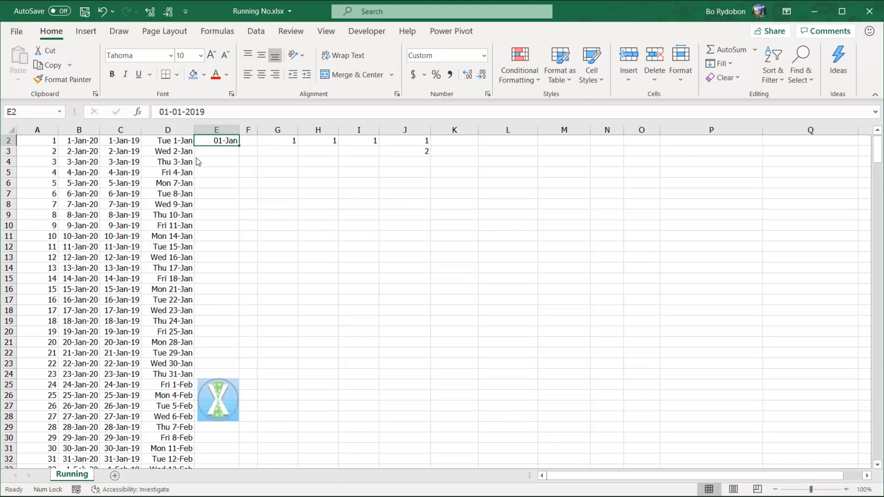
{"action": "scroll", "coordinate": [238, 148], "scroll_direction": "up", "scroll_amount": 3}
{"action": "left_click_drag", "start_coordinate": [239, 158], "coordinate": [239, 271]}
{"action": "left_click", "coordinate": [246, 280]}
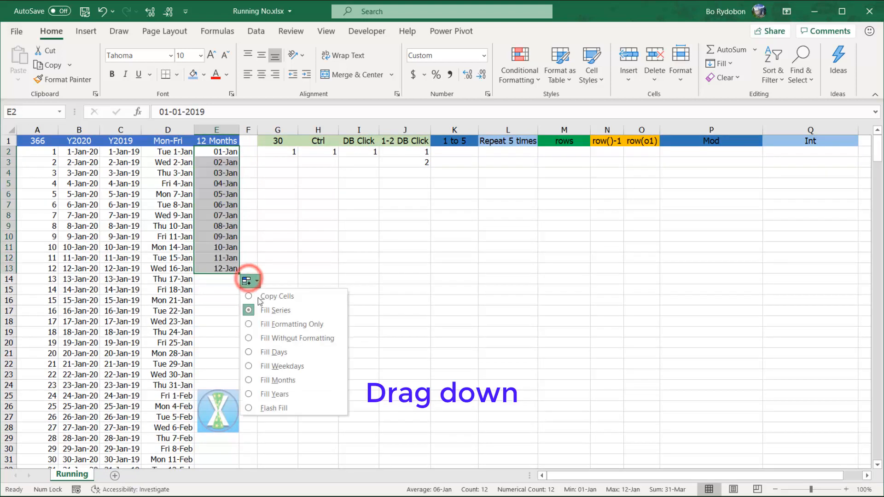
{"action": "left_click", "coordinate": [279, 366]}
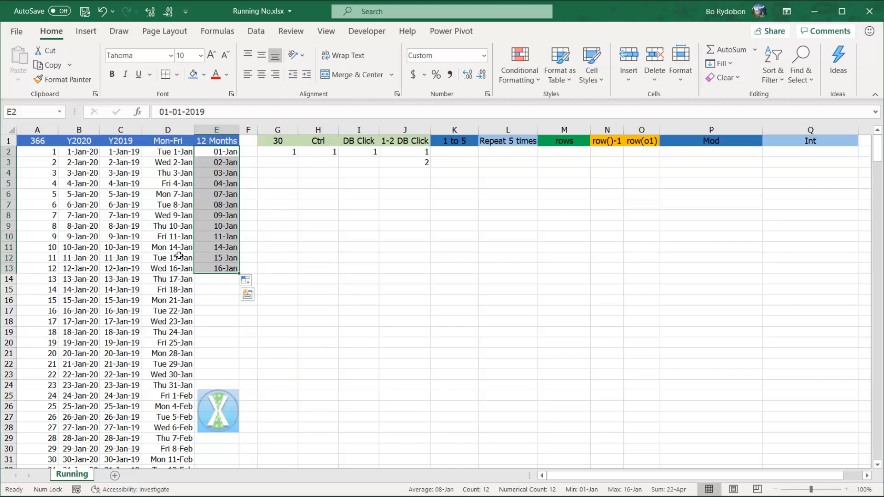
{"action": "left_click", "coordinate": [247, 281]}
{"action": "left_click", "coordinate": [289, 379]}
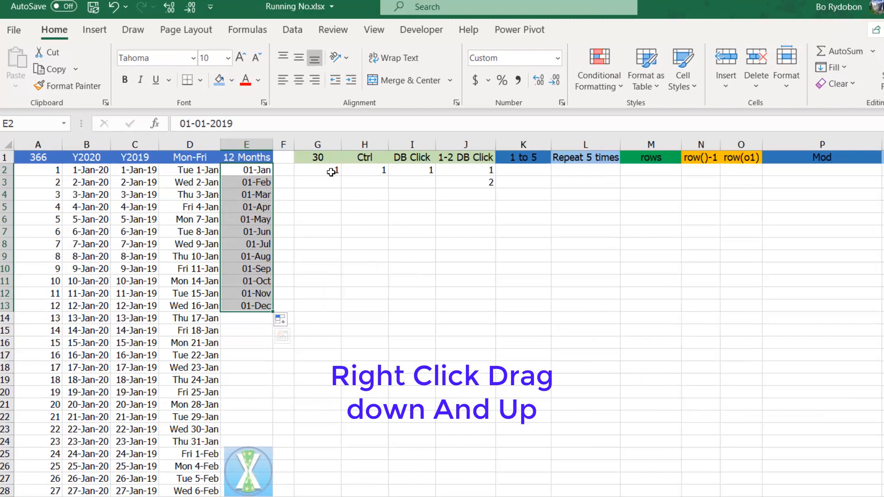
Fill the column headed 30 down from G2 with a linear series, step value 1, stop value 30.
{"action": "left_click", "coordinate": [295, 152]}
{"action": "left_click_drag", "start_coordinate": [297, 157], "coordinate": [300, 168]}
{"action": "left_click_drag", "start_coordinate": [538, 278], "coordinate": [538, 269]}
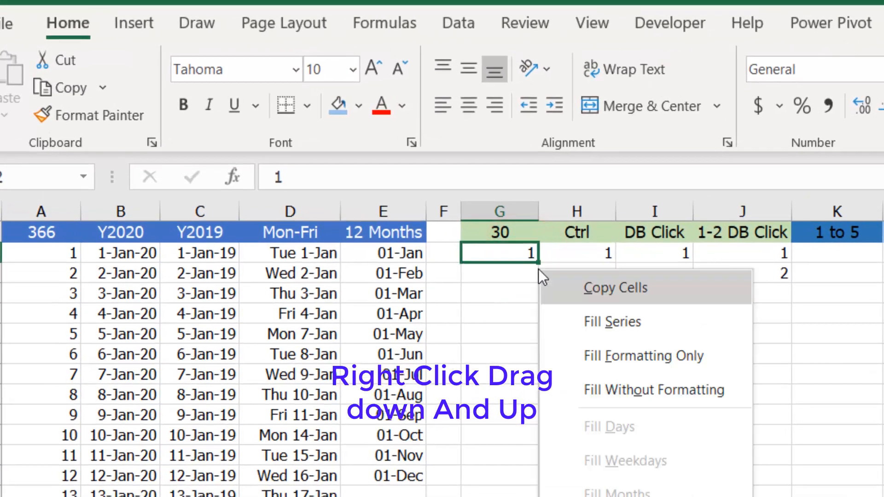
{"action": "key", "text": "e"}
{"action": "key", "text": "Tab"}
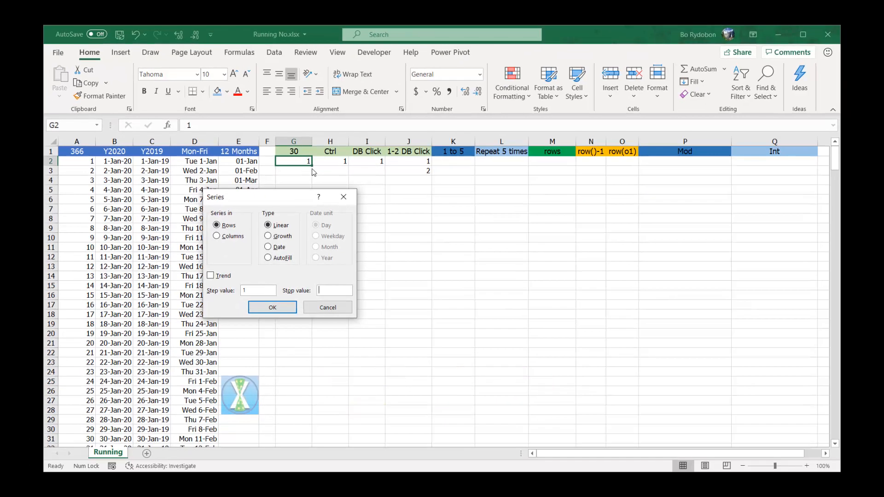
{"action": "key", "text": "alt+c"}
{"action": "key", "text": "Return"}
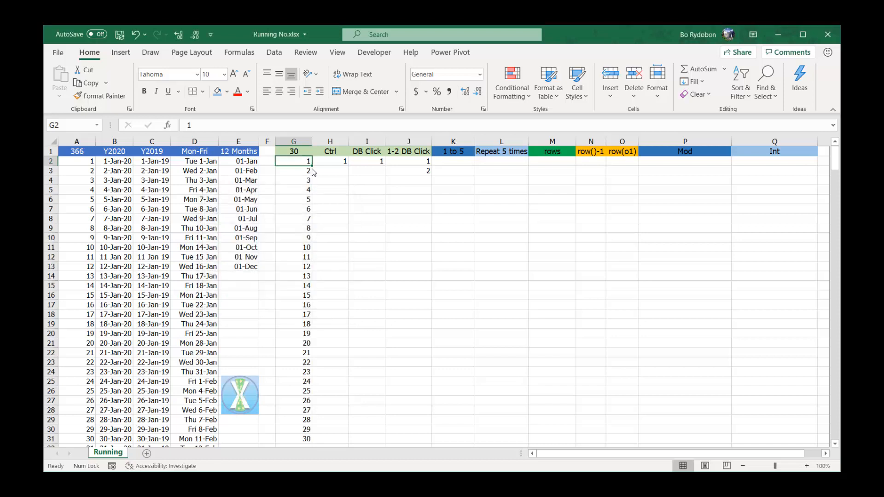
Fill the Ctrl and DB Click columns from row 2 down to row 31 with the number series 1 to 30.
{"action": "left_click", "coordinate": [336, 164]}
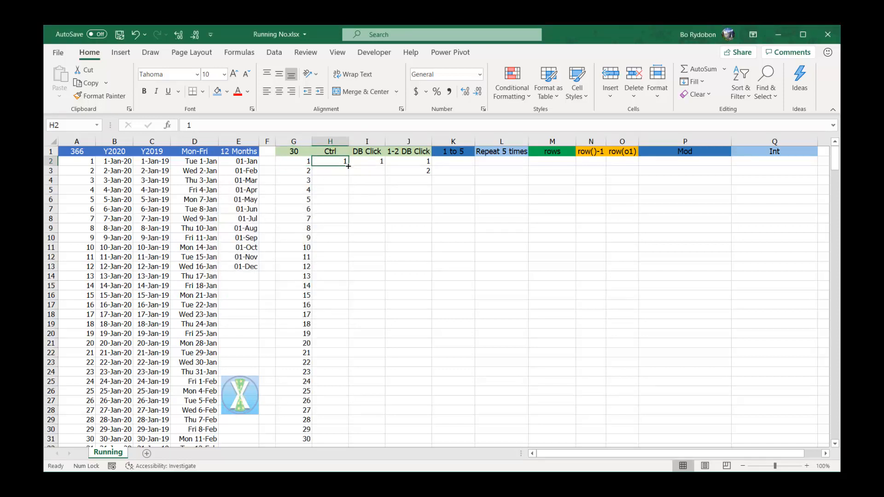
{"action": "left_click_drag", "start_coordinate": [348, 166], "coordinate": [344, 445]}
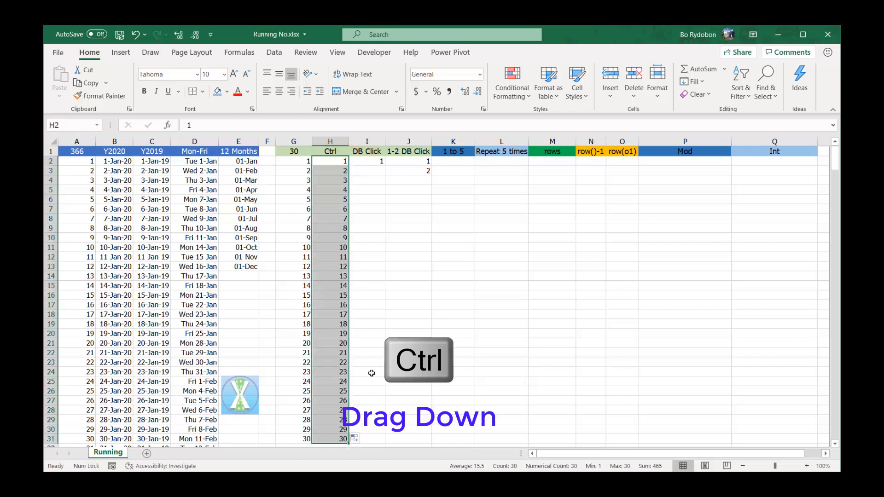
{"action": "left_click", "coordinate": [375, 161]}
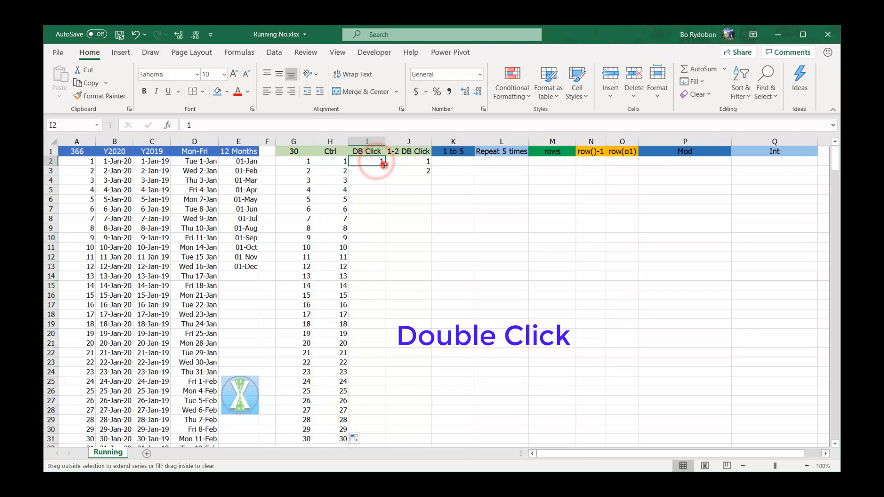
{"action": "double_click", "coordinate": [385, 165]}
{"action": "left_click", "coordinate": [392, 438]}
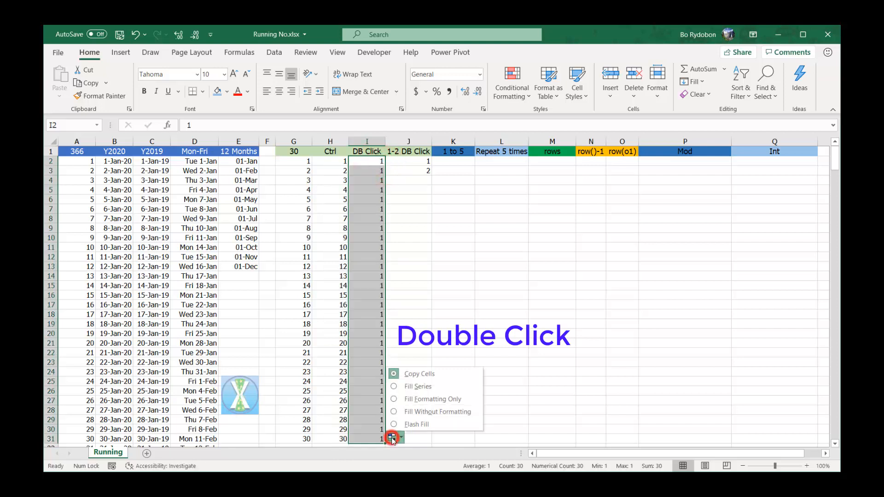
{"action": "left_click", "coordinate": [410, 386]}
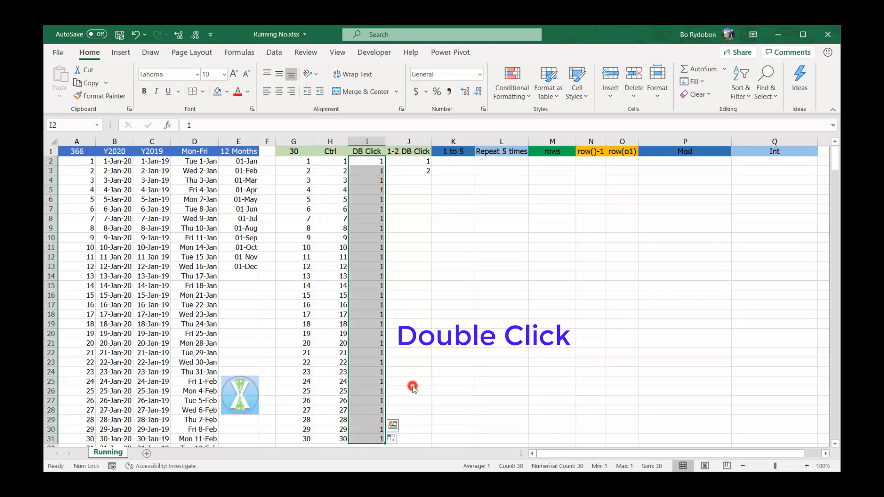
Extend the starting values 1 and 2 in the 1-2 DB Click column down to row 31.
{"action": "left_click", "coordinate": [412, 162]}
{"action": "left_click_drag", "start_coordinate": [412, 162], "coordinate": [411, 171]}
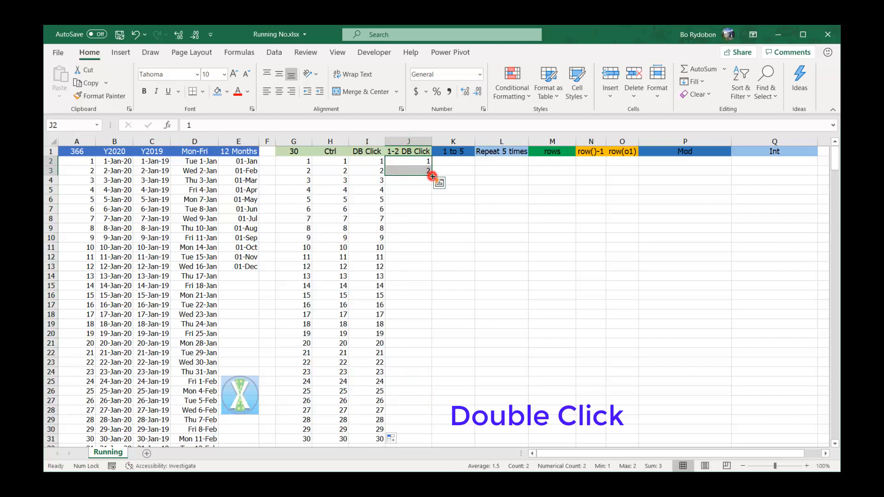
{"action": "double_click", "coordinate": [431, 175]}
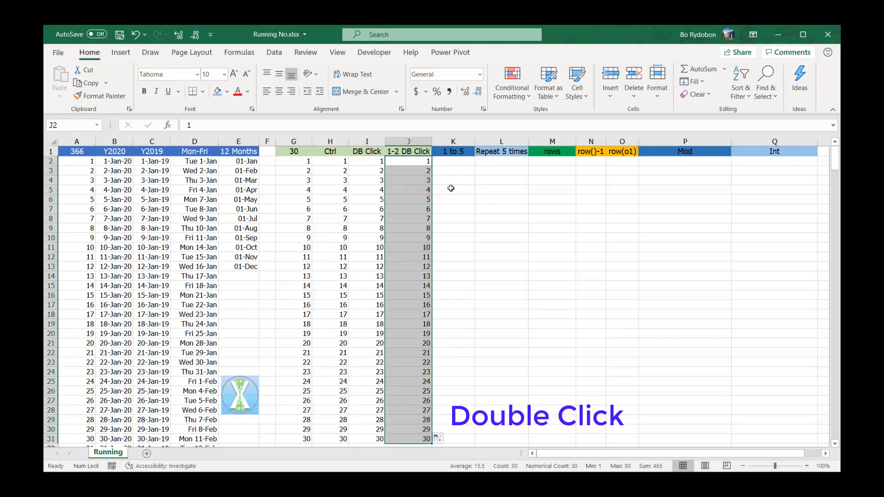
Copy the numbers 1 to 5 from J2:J6 to K2 and fill them down to row 31 as repeating copies.
{"action": "left_click_drag", "start_coordinate": [417, 162], "coordinate": [420, 198]}
{"action": "key", "text": "ctrl+c"}
{"action": "left_click", "coordinate": [455, 161]}
{"action": "key", "text": "ctrl+v"}
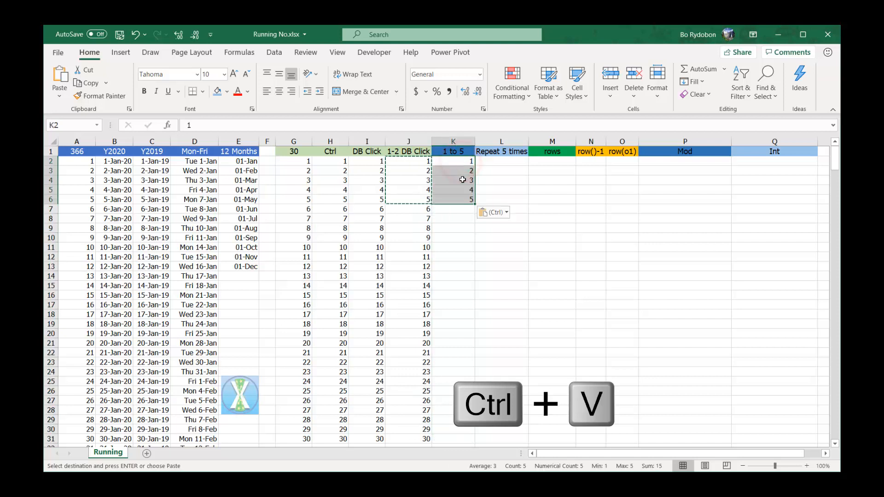
{"action": "double_click", "coordinate": [475, 205]}
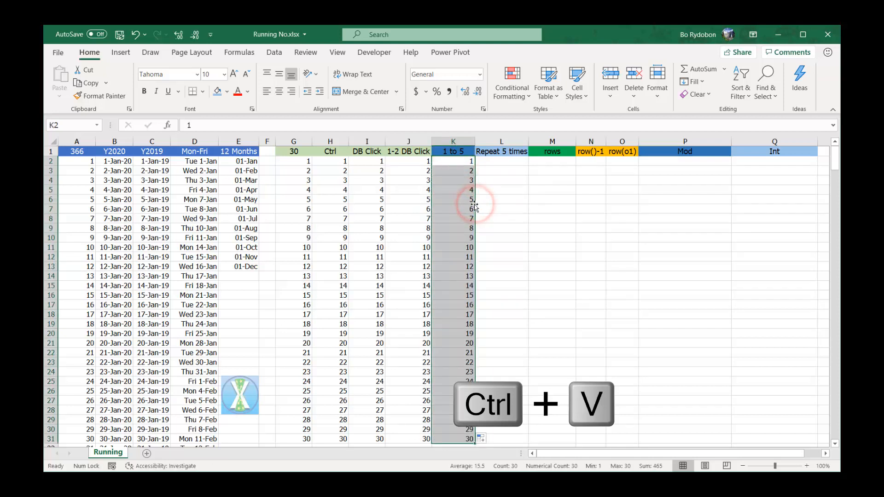
{"action": "left_click", "coordinate": [481, 437]}
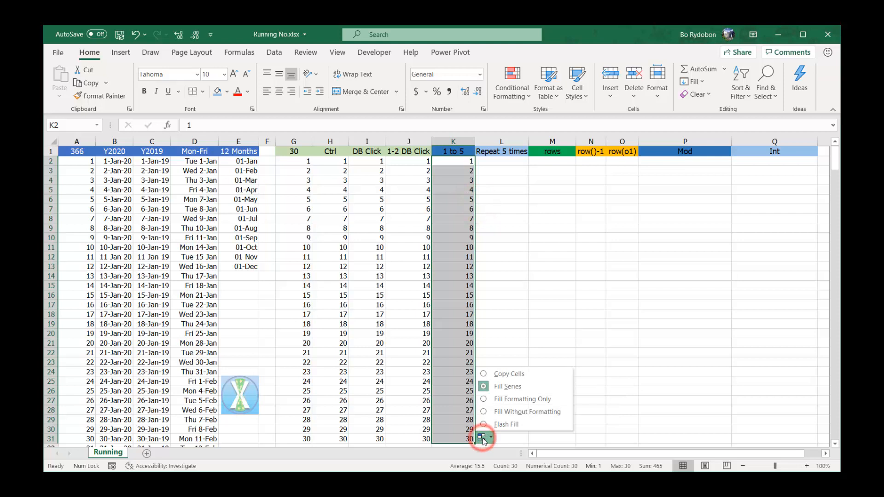
{"action": "left_click", "coordinate": [503, 373]}
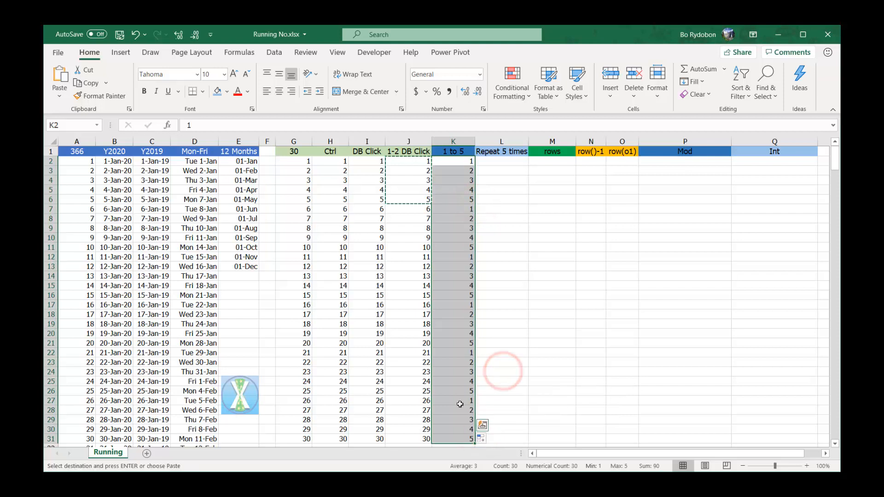
Copy the repeating numbers in K2:K31 into the Repeat 5 times column starting at L2.
{"action": "key", "text": "ctrl+c"}
{"action": "left_click", "coordinate": [487, 162]}
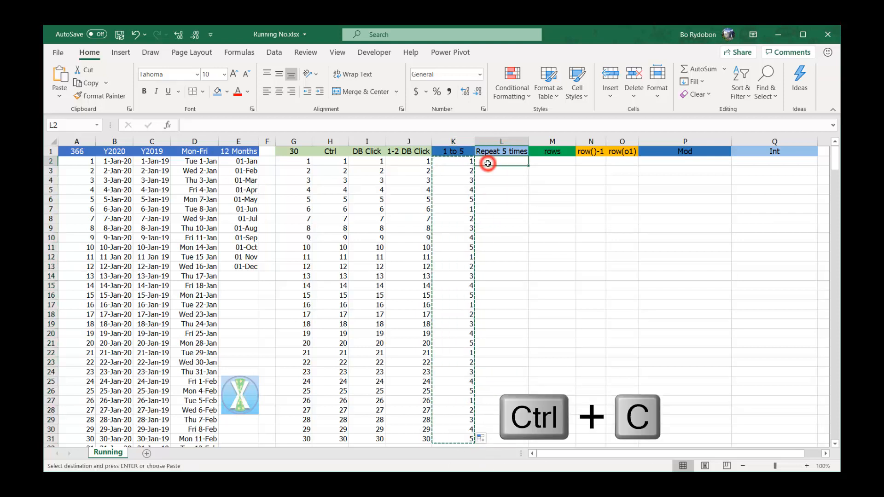
{"action": "key", "text": "ctrl+v"}
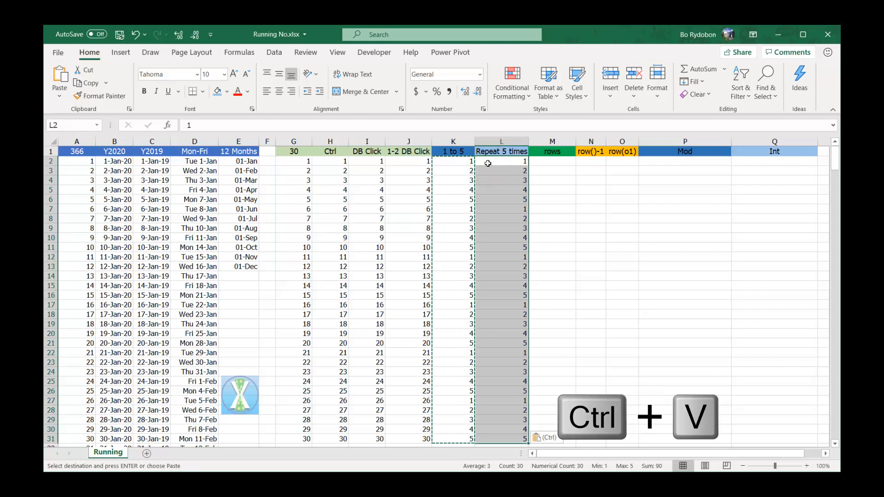
Sort the Repeat 5 times numbers in L2:L31 in ascending order, limited to the current selection.
{"action": "key", "text": "alt"}
{"action": "key", "text": "a"}
{"action": "key", "text": "s"}
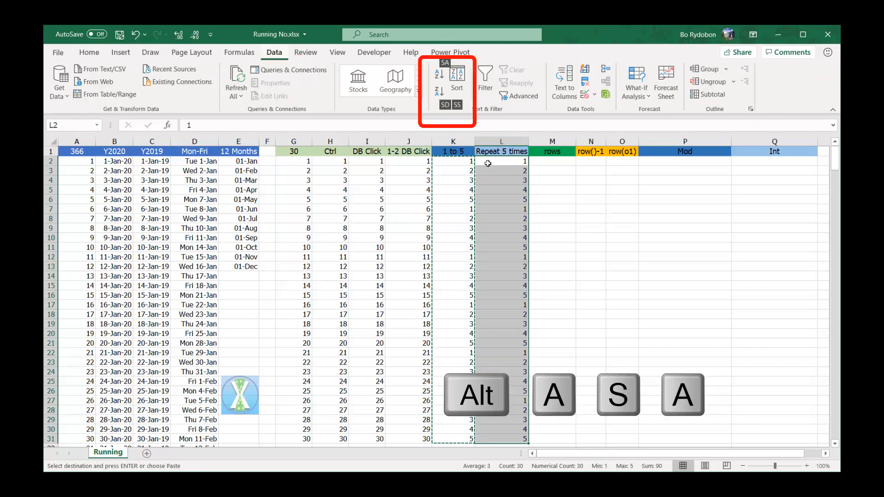
{"action": "key", "text": "a"}
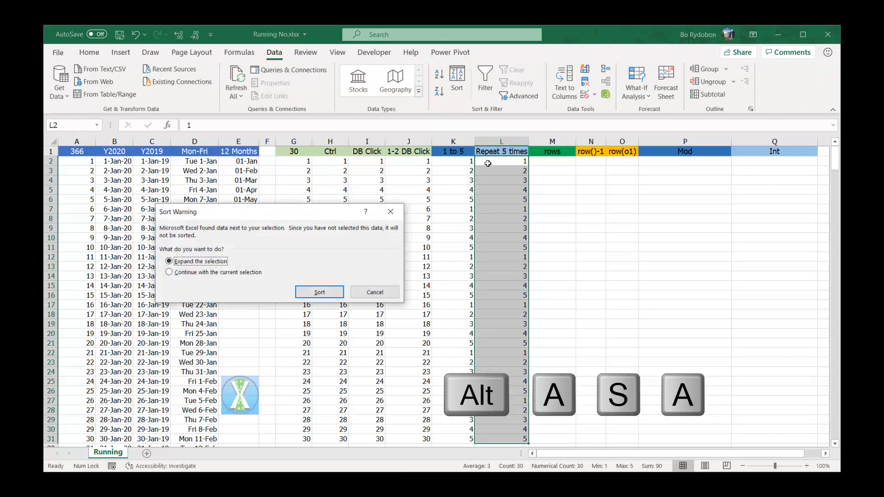
{"action": "key", "text": "c"}
{"action": "key", "text": "s"}
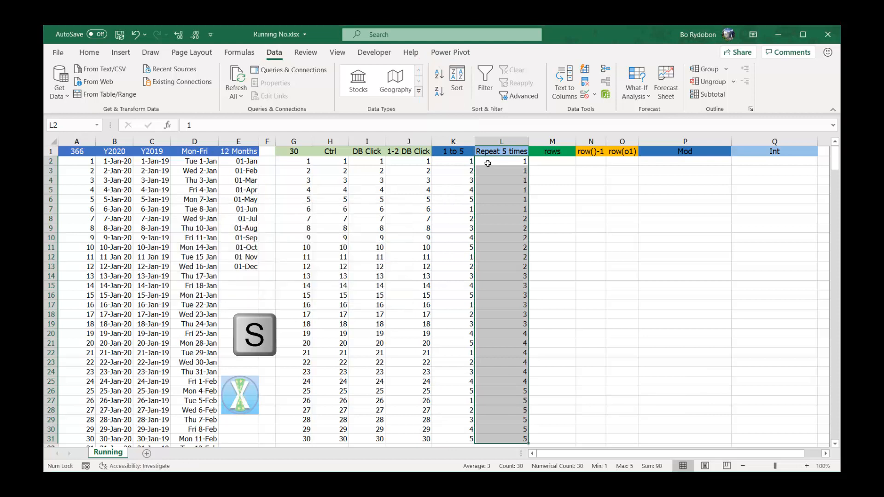
Enter =ROWS(M$2:M2) in M2 and fill the formula down the rows column to row 31.
{"action": "left_click", "coordinate": [548, 162]}
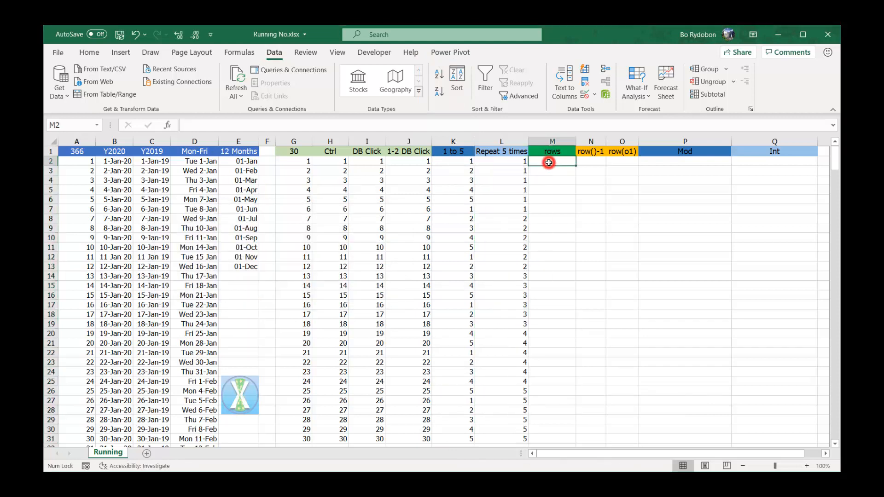
{"action": "type", "text": "=rows(m"}
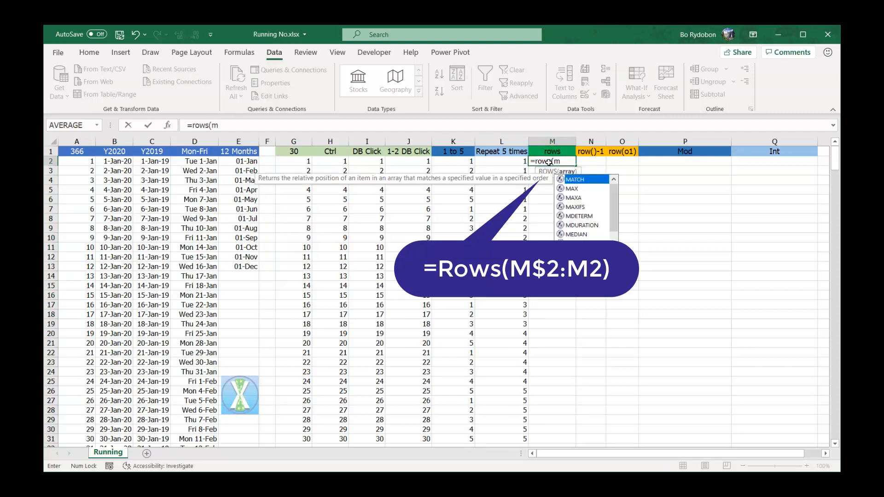
{"action": "type", "text": "2"}
{"action": "key", "text": "F4"}
{"action": "key", "text": "F4"}
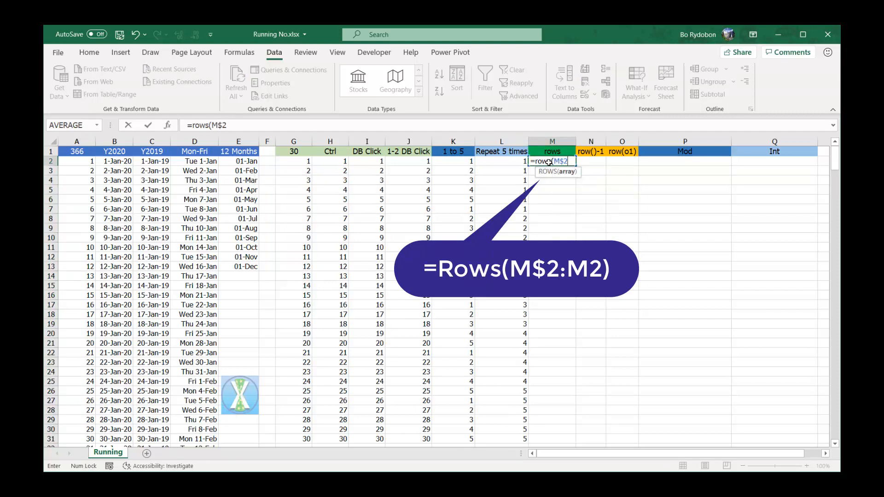
{"action": "type", "text": ":m2)"}
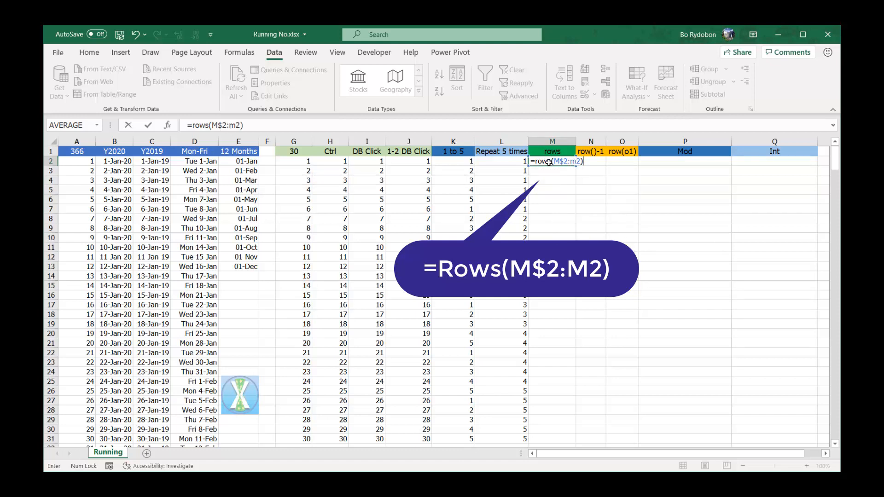
{"action": "key", "text": "ctrl+Return"}
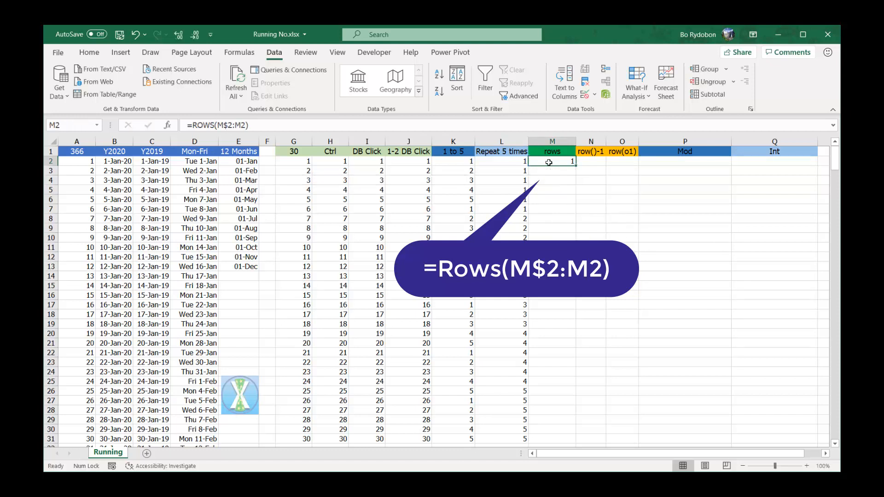
{"action": "double_click", "coordinate": [575, 166]}
Enter =ROW()-1 in N2 and fill the formula down the column to row 31.
{"action": "left_click", "coordinate": [587, 162]}
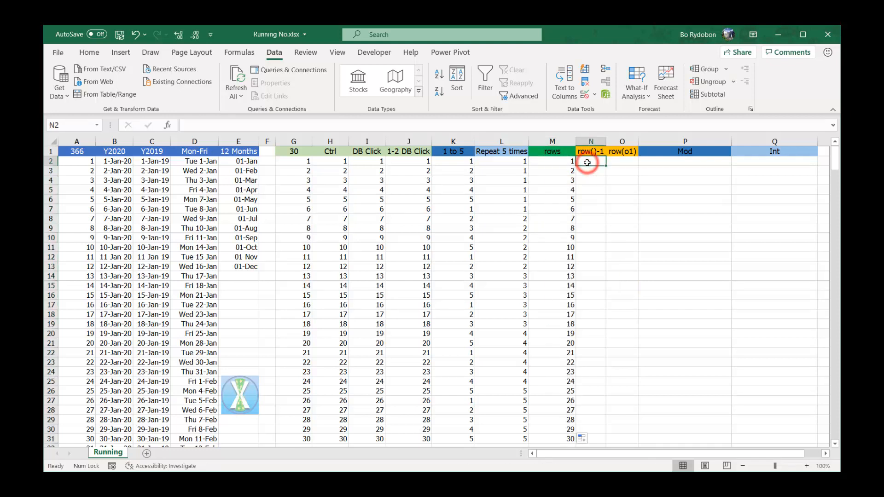
{"action": "type", "text": "=row("}
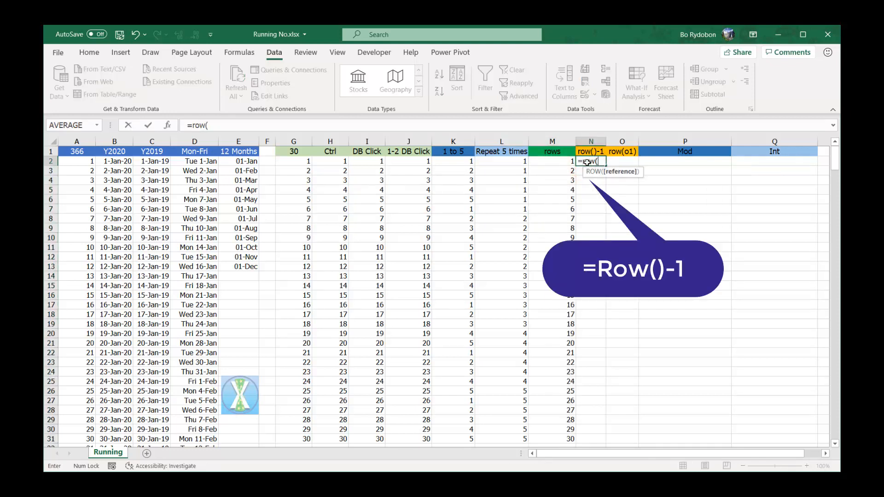
{"action": "type", "text": ")-1"}
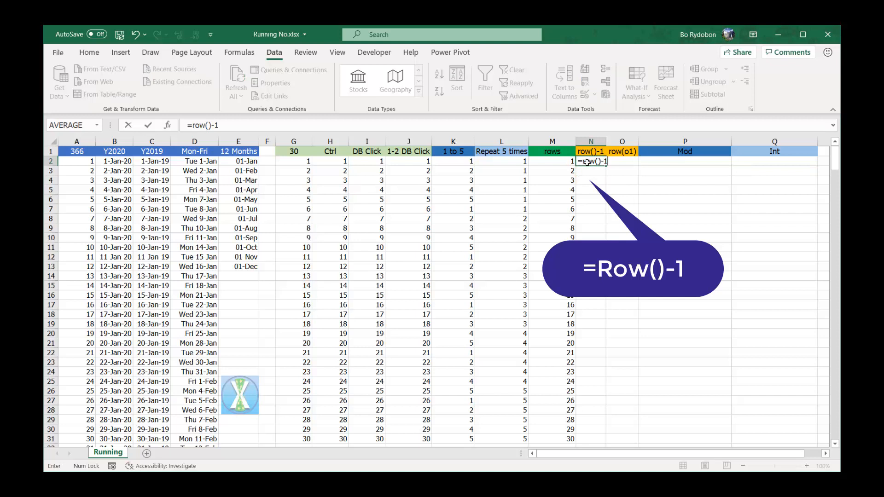
{"action": "key", "text": "ctrl+Return"}
{"action": "double_click", "coordinate": [604, 165]}
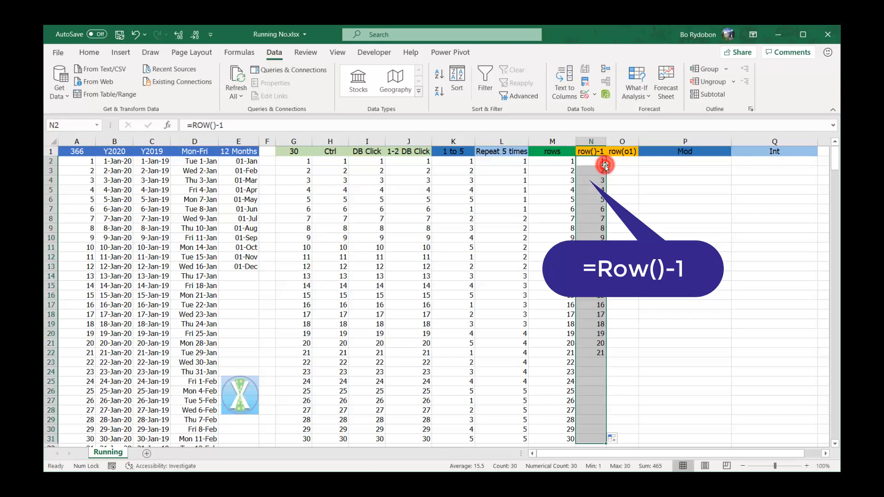
Enter =ROW(O1) in O2 and fill the formula down the row(o1) column to row 31.
{"action": "left_click", "coordinate": [626, 161]}
{"action": "type", "text": "="}
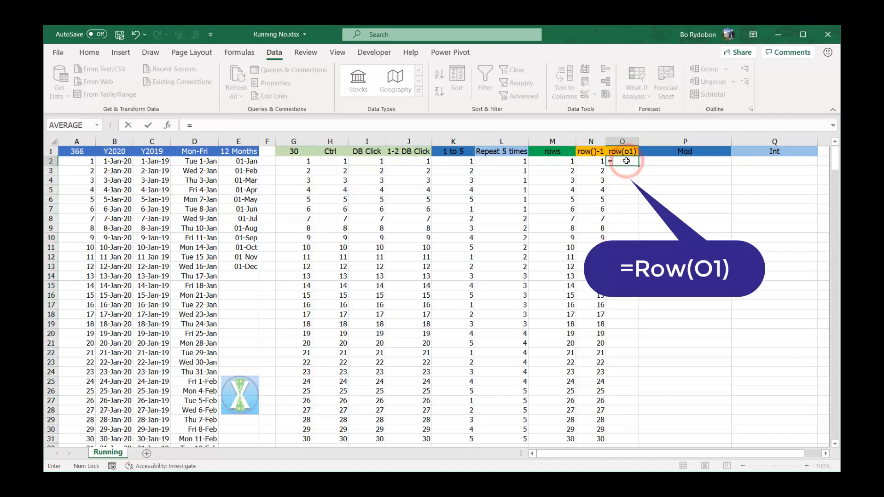
{"action": "type", "text": "row("}
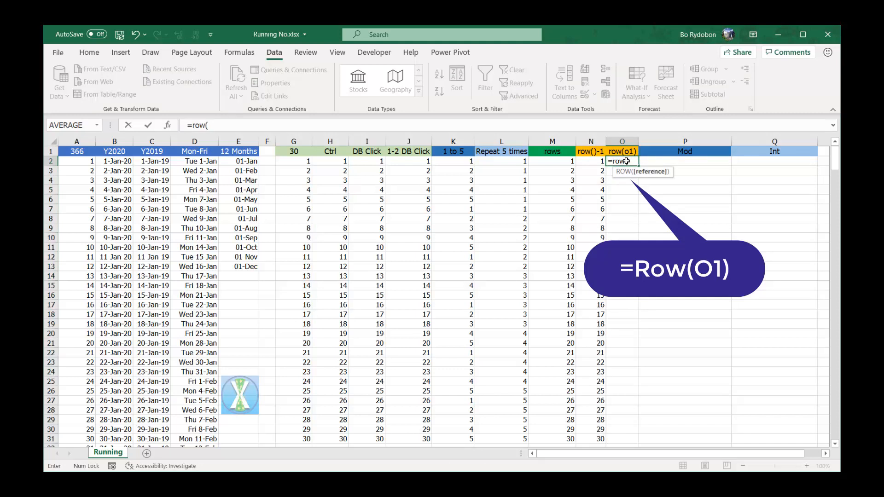
{"action": "key", "text": "Up"}
{"action": "key", "text": "ctrl+Return"}
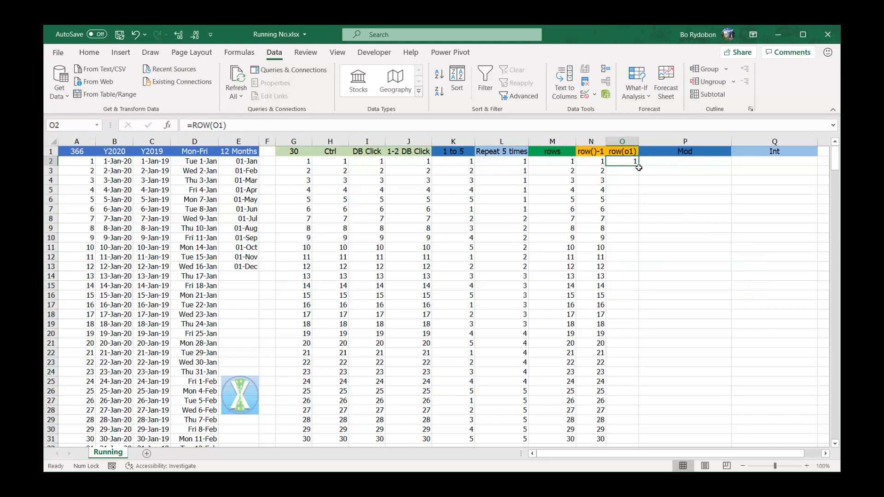
{"action": "double_click", "coordinate": [640, 170]}
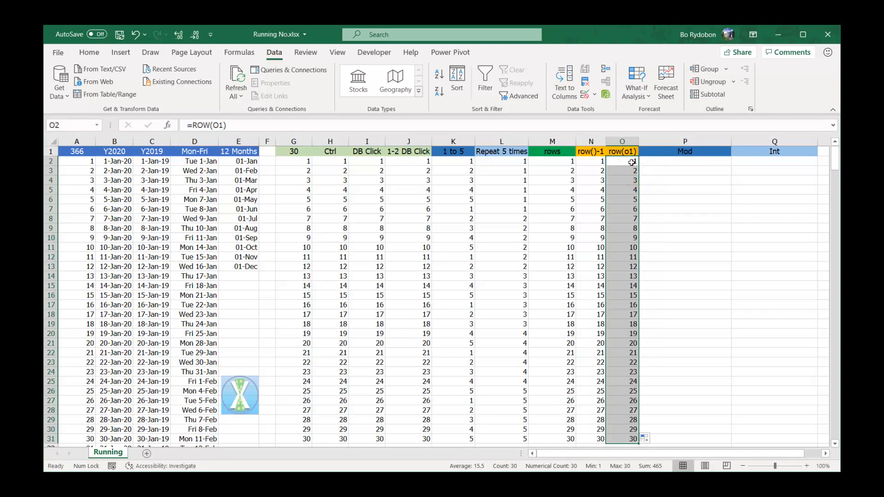
Insert one blank row directly below the header row and another blank row above the headers.
{"action": "left_click", "coordinate": [631, 162]}
{"action": "key", "text": "shift+space"}
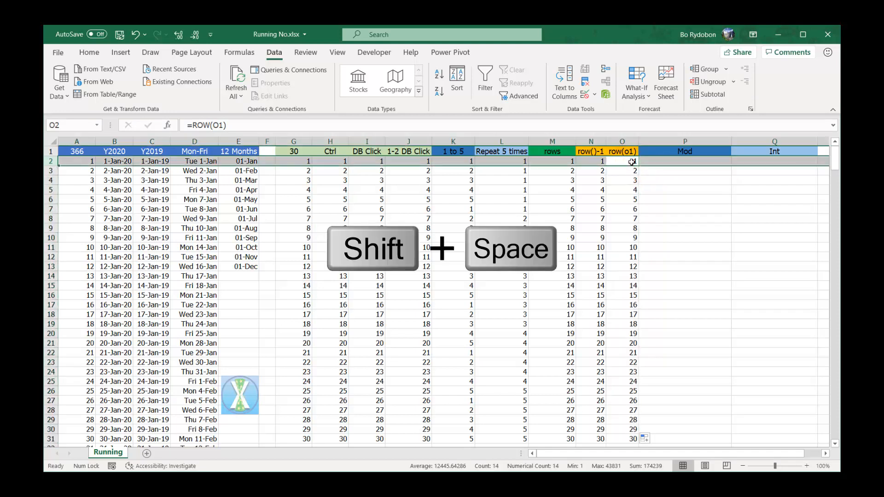
{"action": "key", "text": "ctrl+shift+equal"}
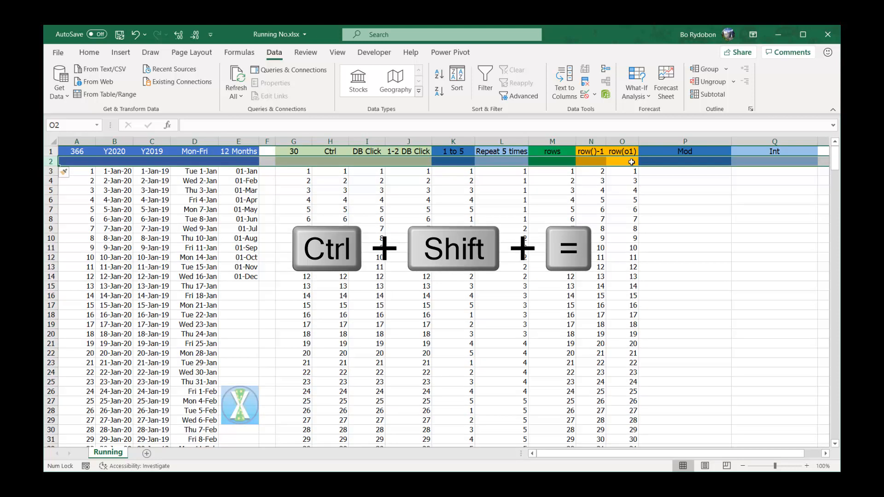
{"action": "key", "text": "Up"}
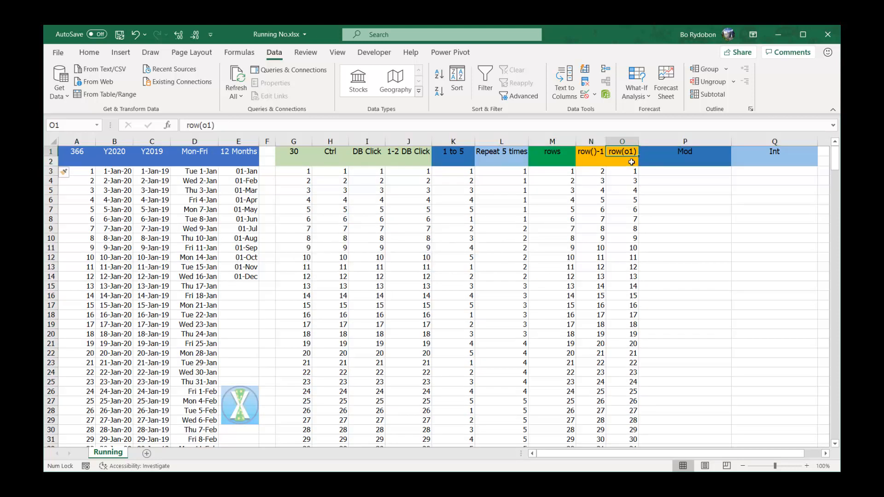
{"action": "key", "text": "shift+space"}
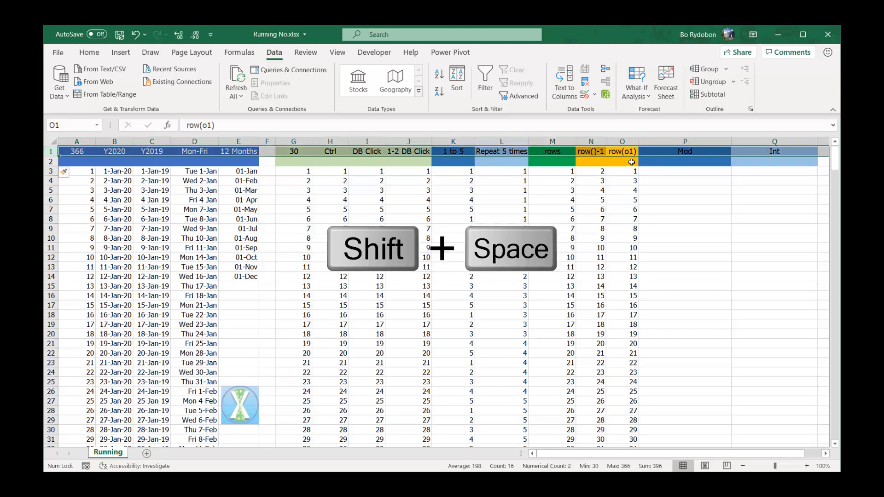
{"action": "key", "text": "ctrl+shift+equal"}
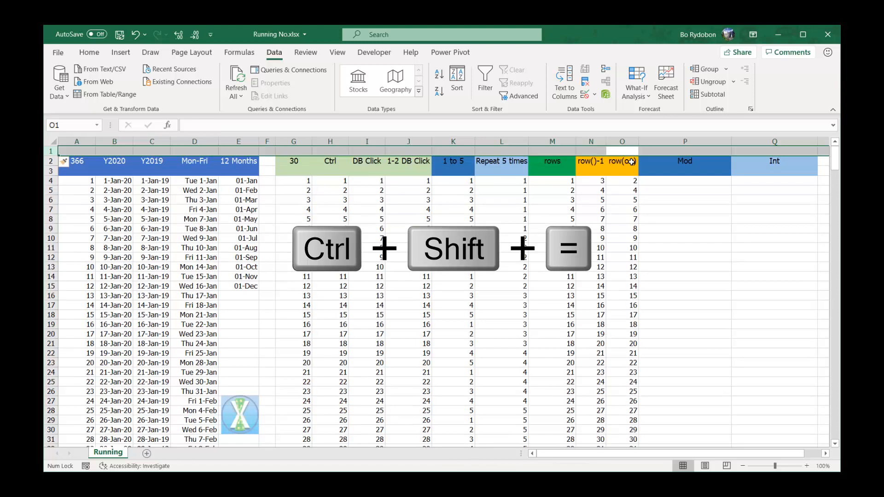
Enter the number 5 in P1, above the Mod header.
{"action": "key", "text": "Right"}
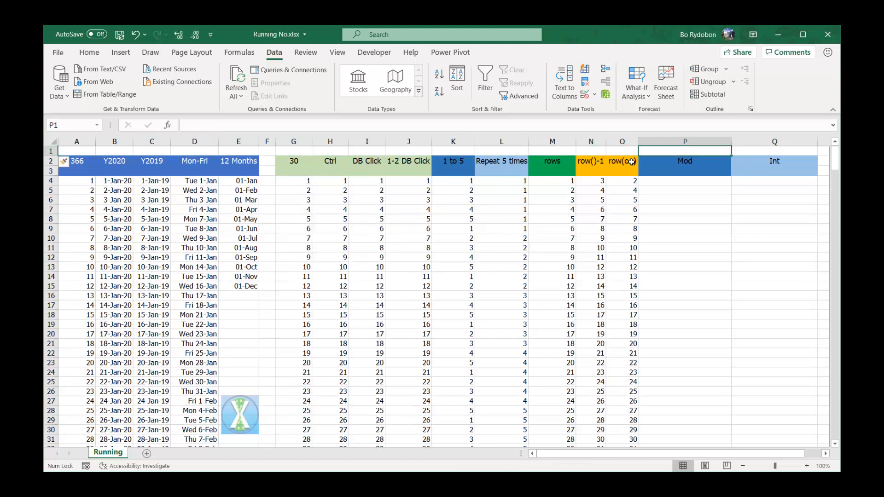
{"action": "type", "text": "5"}
{"action": "key", "text": "ctrl+Return"}
Enter =MOD(ROWS(P$4:P4)-1,5)+1 in P4 and fill the formula down the Mod column alongside the existing data.
{"action": "key", "text": "Down"}
{"action": "key", "text": "Down"}
{"action": "key", "text": "Down"}
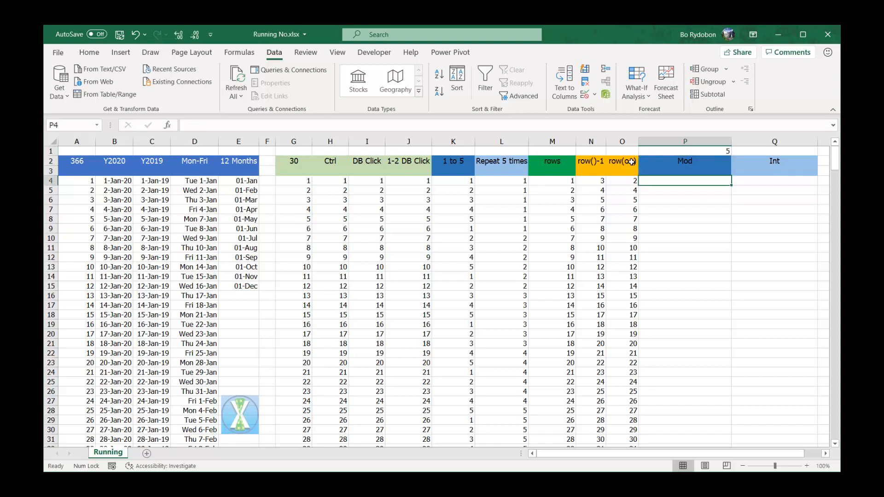
{"action": "type", "text": "="}
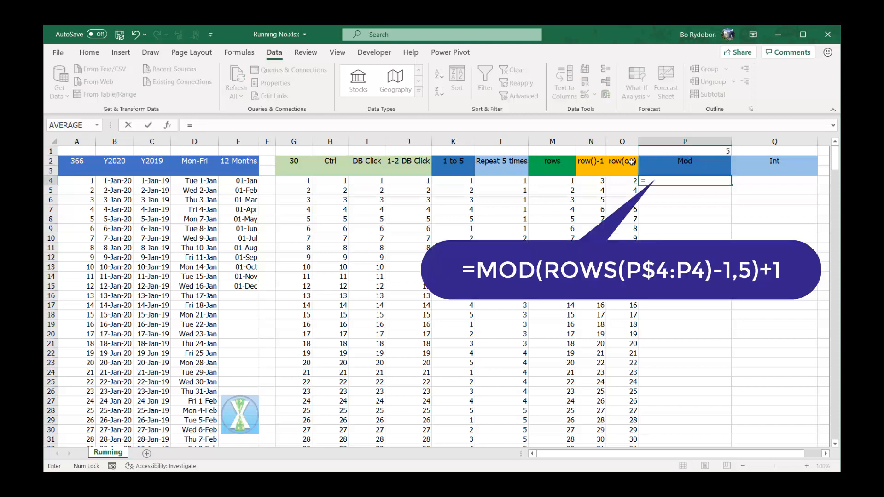
{"action": "type", "text": "mod(rows("}
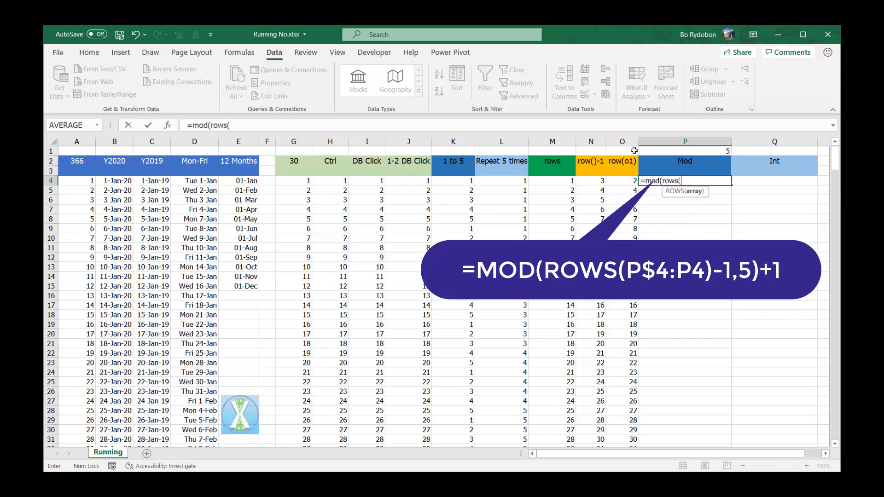
{"action": "type", "text": "P4"}
{"action": "key", "text": "F4"}
{"action": "key", "text": "F4"}
{"action": "type", "text": ":ps"}
{"action": "key", "text": "BackSpace"}
{"action": "type", "text": "4)"}
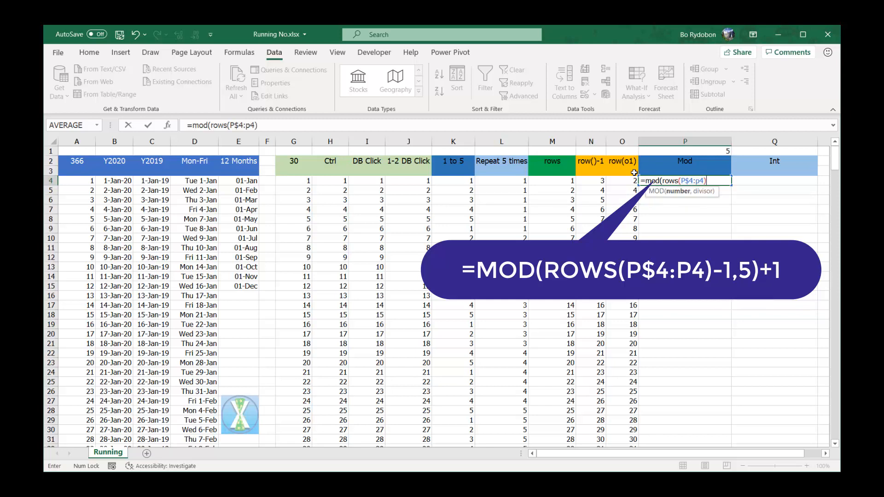
{"action": "type", "text": "-1,5)+1"}
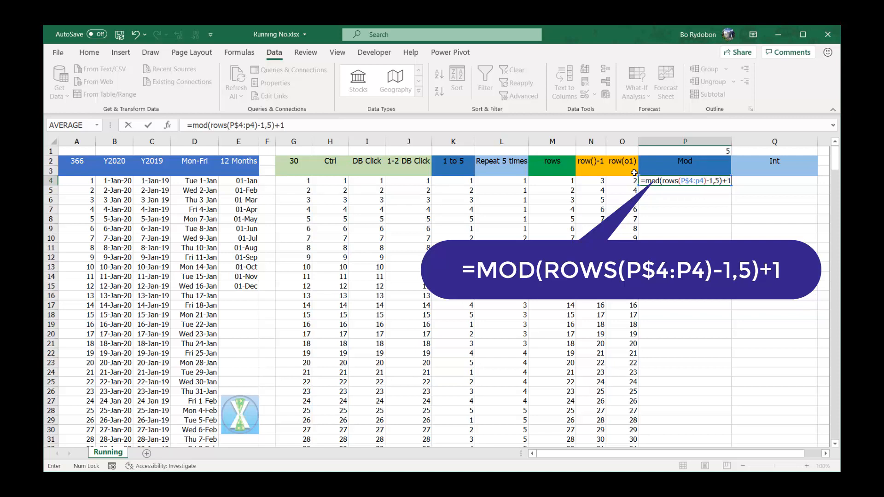
{"action": "key", "text": "ctrl+Return"}
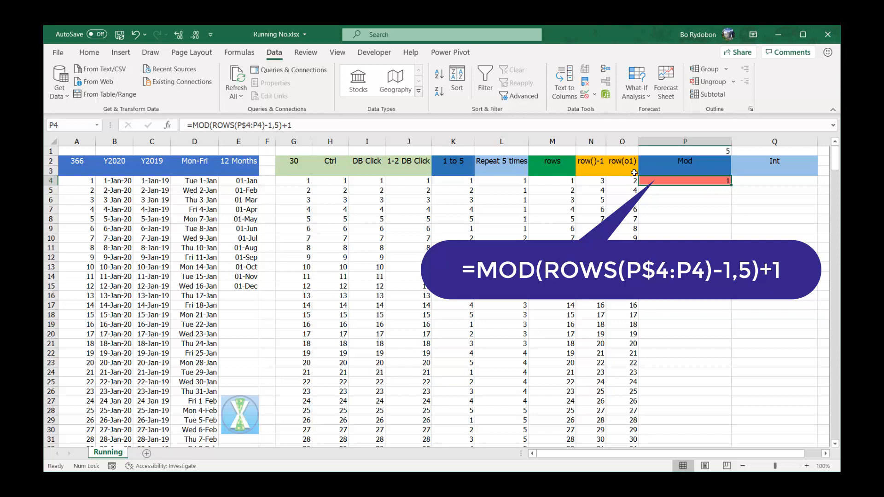
{"action": "double_click", "coordinate": [731, 186]}
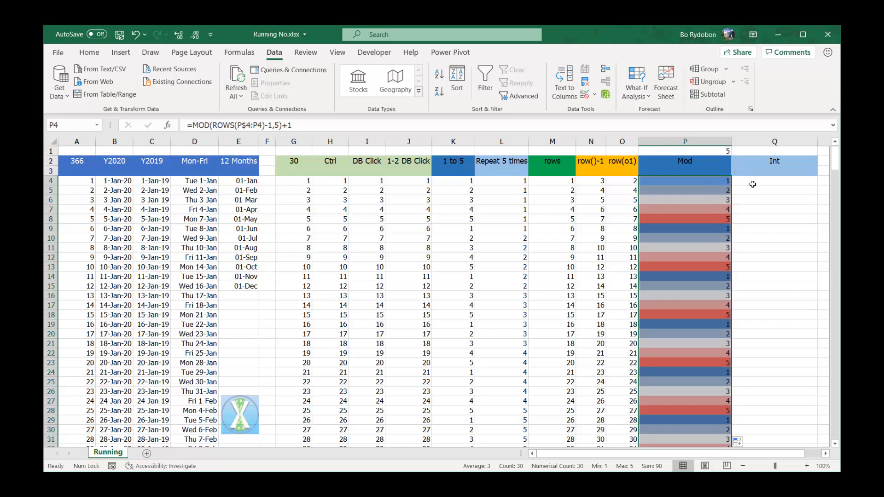
Copy the filled Mod cells and paste only their formatting onto the 1 to 5 column starting at K4.
{"action": "key", "text": "ctrl+c"}
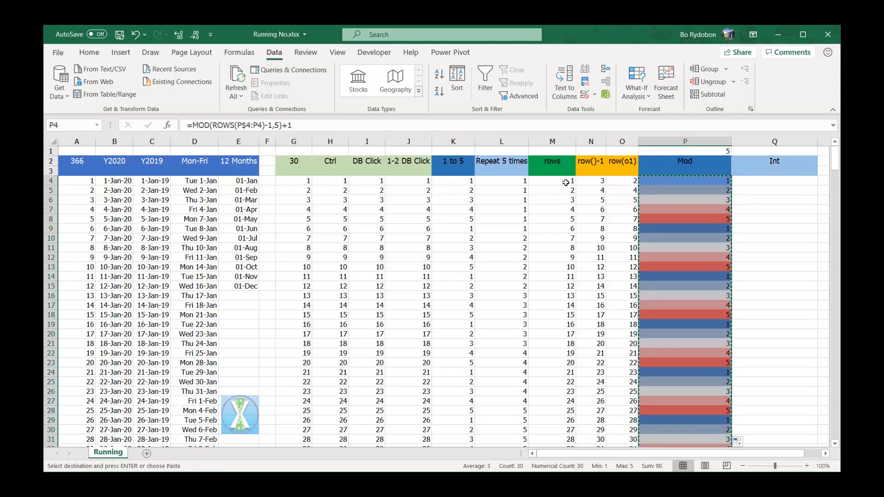
{"action": "right_click", "coordinate": [466, 183]}
{"action": "left_click", "coordinate": [558, 230]}
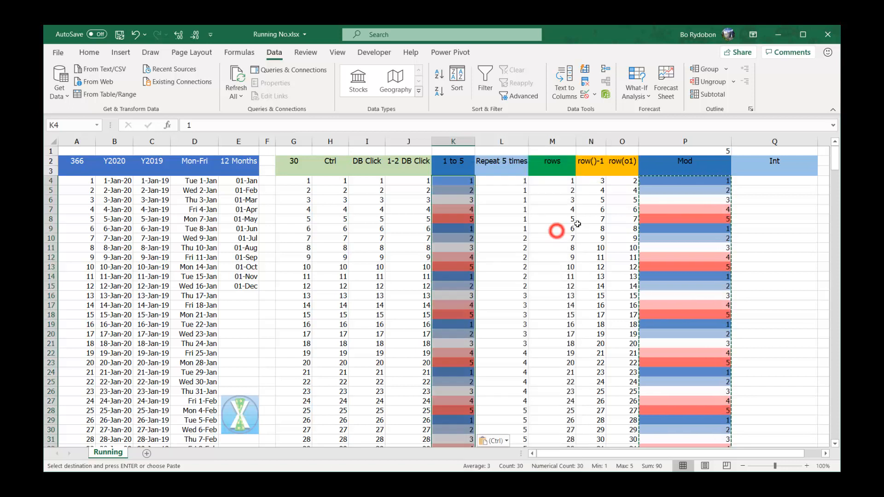
Enter =INT((ROWS(Q$4:Q4)-1)/5)+1 in Q4 and fill the formula down the Int column alongside the existing data.
{"action": "left_click", "coordinate": [741, 183]}
{"action": "key", "text": "Escape"}
{"action": "type", "text": "=i"}
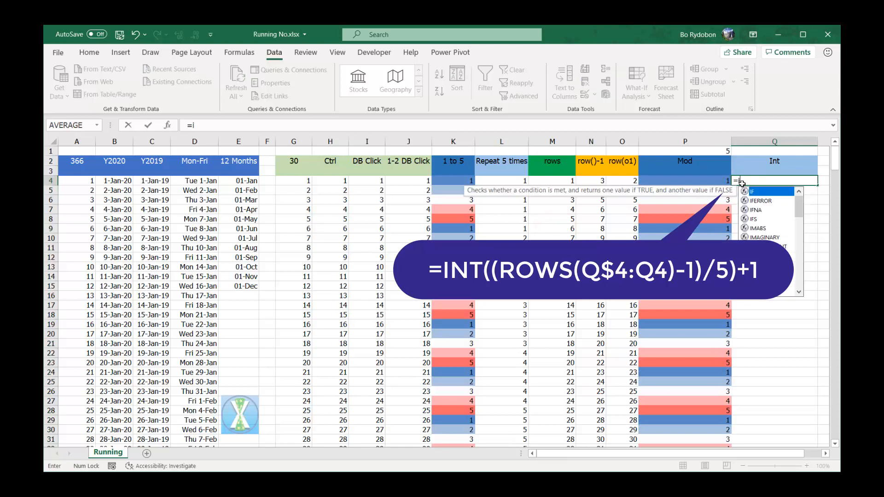
{"action": "type", "text": "nt("}
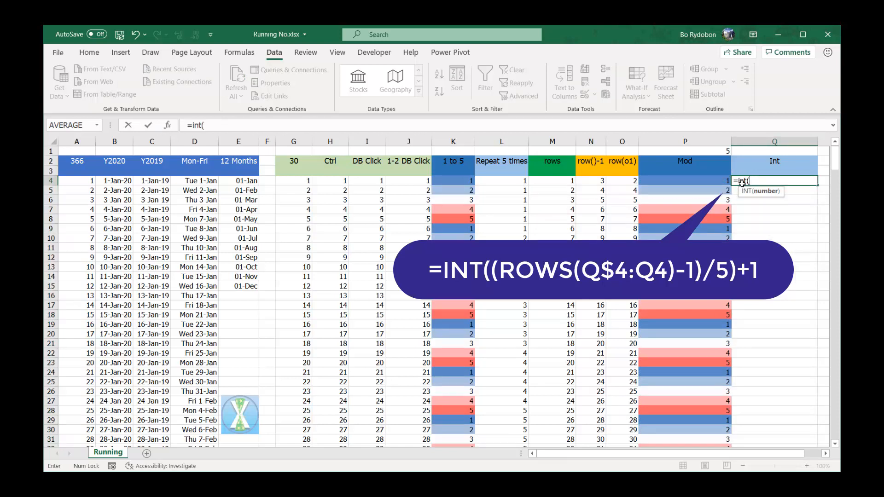
{"action": "type", "text": "(rows"}
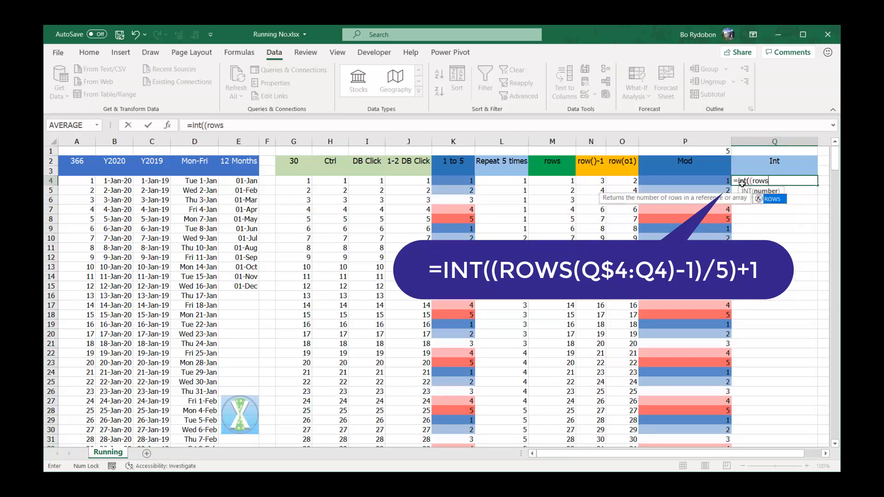
{"action": "type", "text": "("}
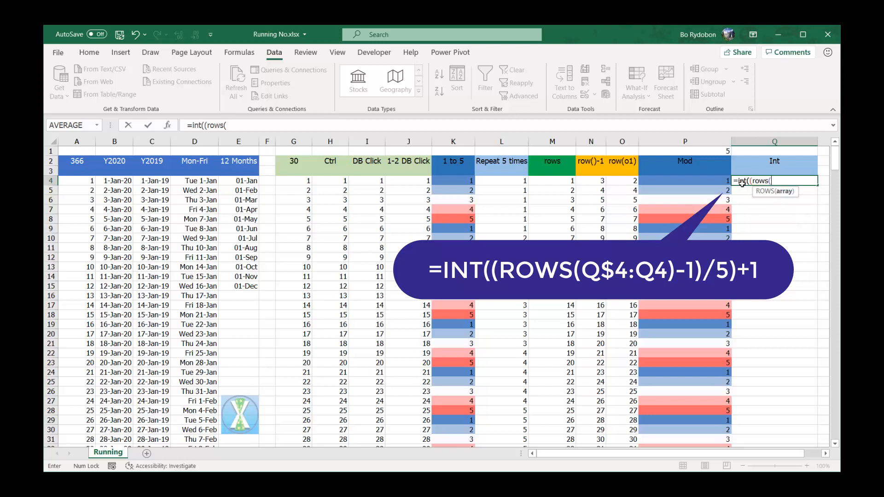
{"action": "type", "text": "q"}
{"action": "key", "text": "F4"}
{"action": "key", "text": "F4"}
{"action": "type", "text": "q4)"}
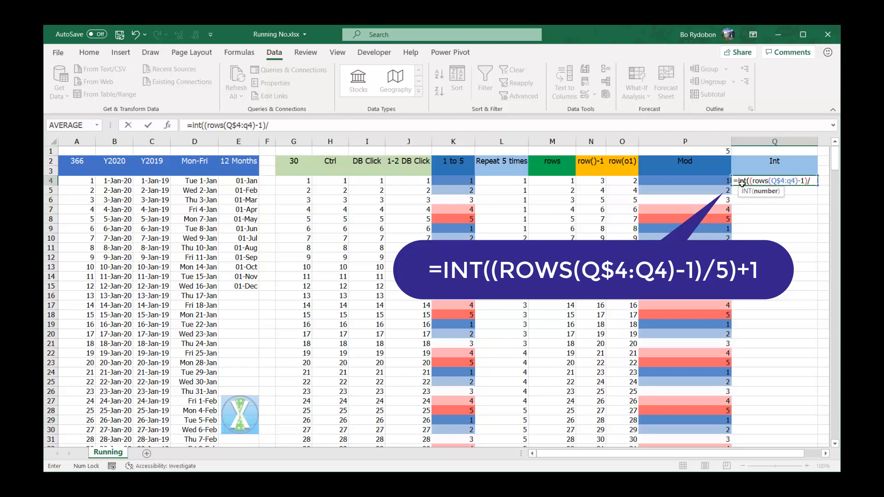
{"action": "type", "text": "-1)/5)+1"}
{"action": "key", "text": "ctrl+Return"}
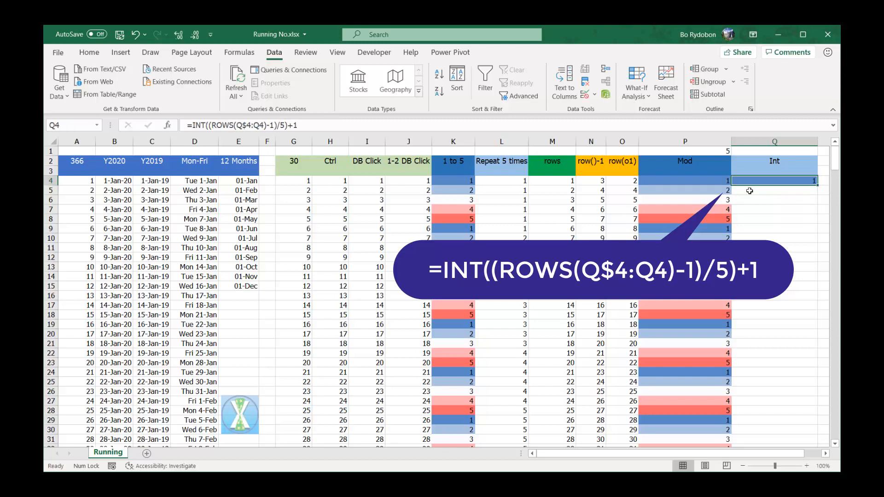
{"action": "double_click", "coordinate": [813, 184]}
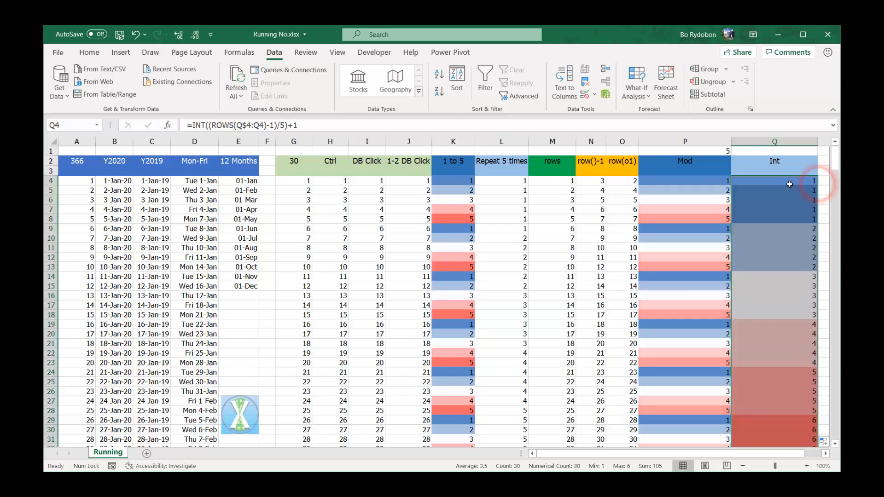
Replace the fixed divisor in the Mod formula in P4 with the absolute reference $P$1 and fill it down the column.
{"action": "left_click", "coordinate": [713, 180]}
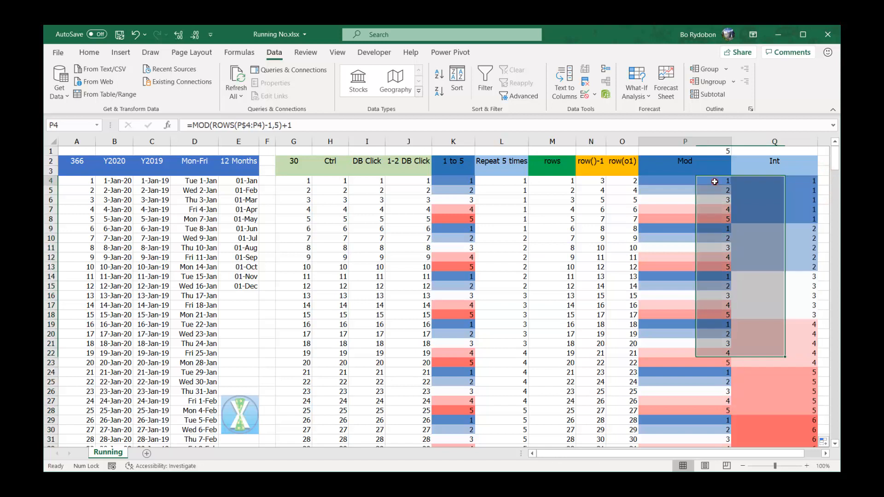
{"action": "double_click", "coordinate": [278, 126]}
{"action": "left_click", "coordinate": [679, 151]}
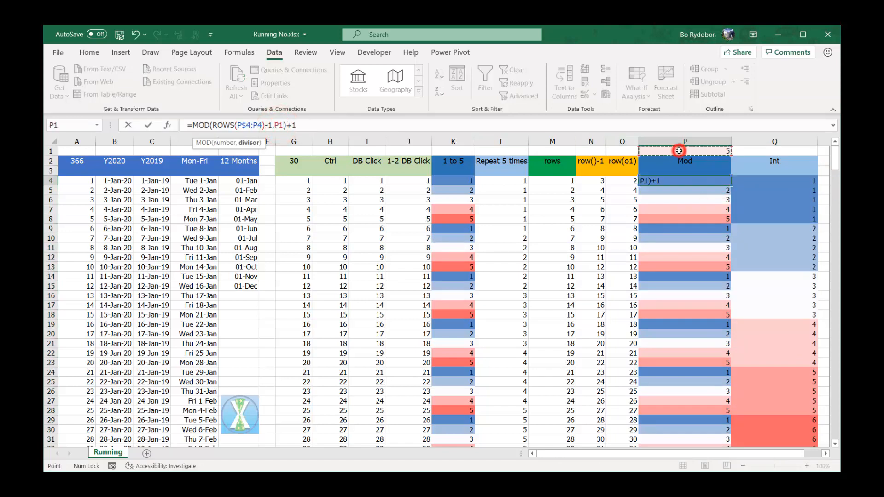
{"action": "key", "text": "F4"}
{"action": "key", "text": "ctrl+Return"}
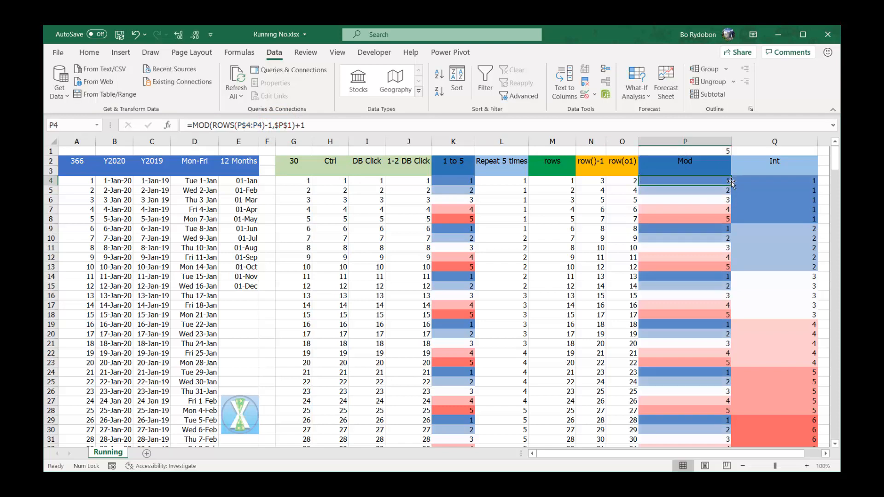
{"action": "double_click", "coordinate": [732, 184]}
Replace the fixed divisor in the Int formula in Q4 with the absolute reference $P$1 and fill it down the column.
{"action": "left_click", "coordinate": [759, 182]}
{"action": "double_click", "coordinate": [282, 125]}
{"action": "left_click", "coordinate": [709, 151]}
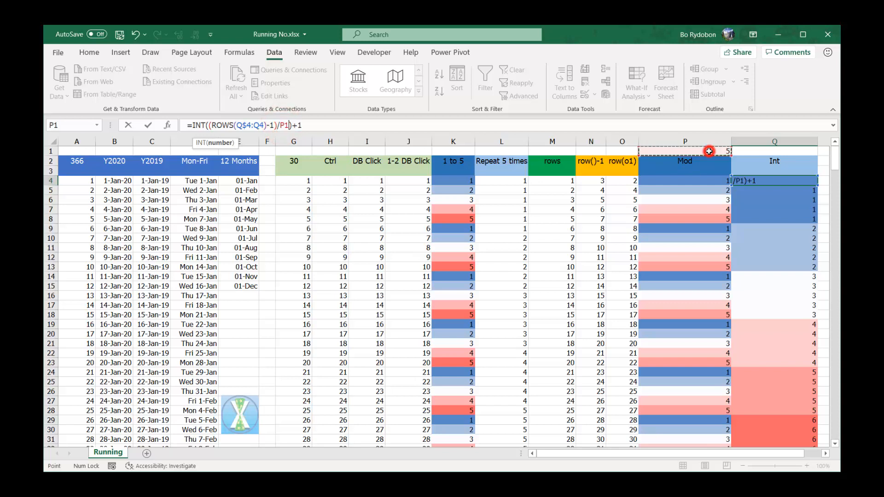
{"action": "key", "text": "F4"}
{"action": "key", "text": "ctrl+Return"}
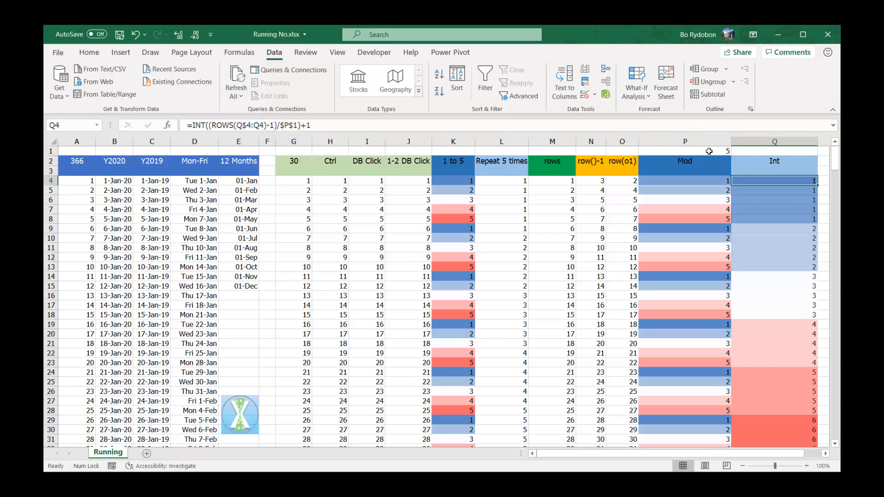
{"action": "double_click", "coordinate": [817, 186]}
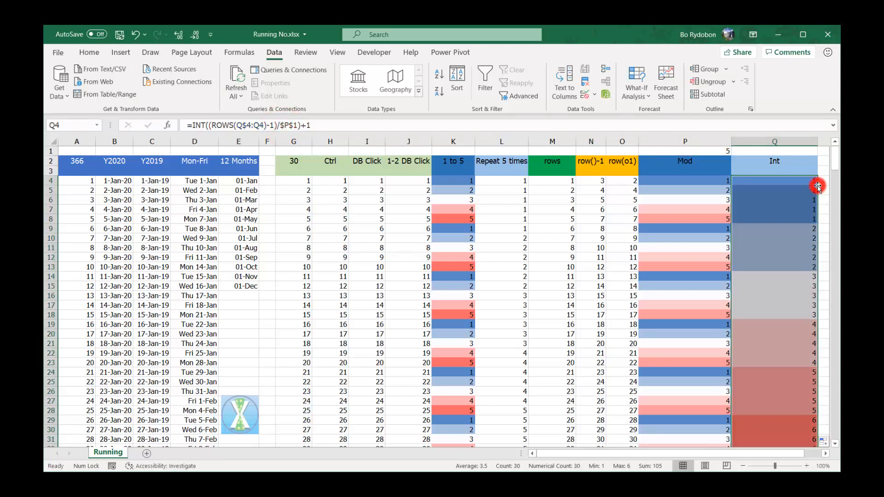
Test the Mod and Int patterns by setting the repeat number in P1 to 6, 8 and finally 10.
{"action": "left_click", "coordinate": [712, 151]}
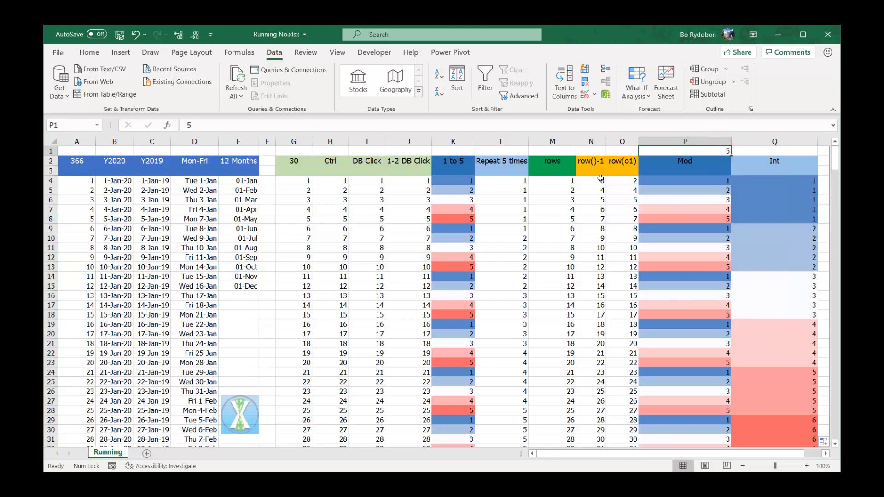
{"action": "type", "text": "6"}
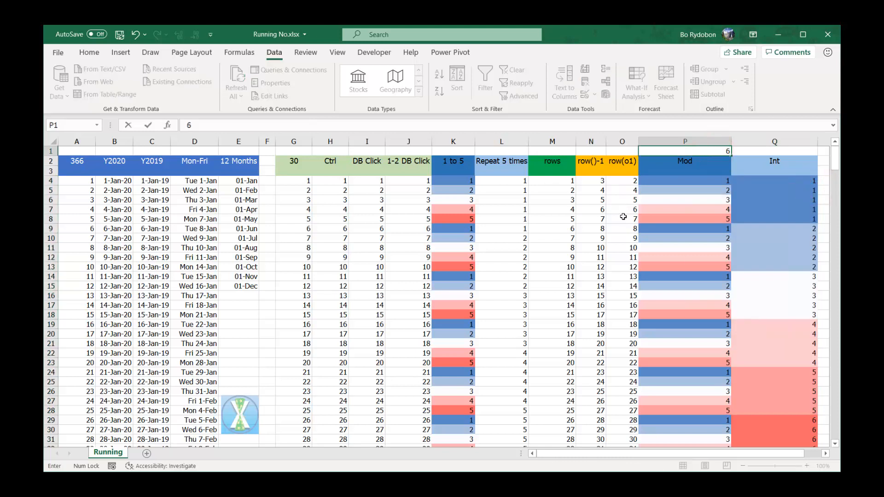
{"action": "key", "text": "ctrl+Return"}
{"action": "type", "text": "8"}
{"action": "key", "text": "ctrl+Return"}
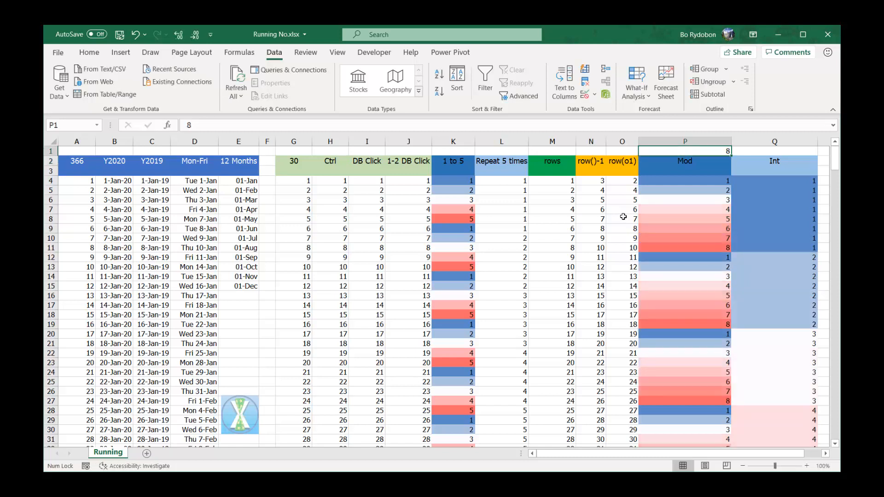
{"action": "type", "text": "10"}
{"action": "key", "text": "ctrl+Return"}
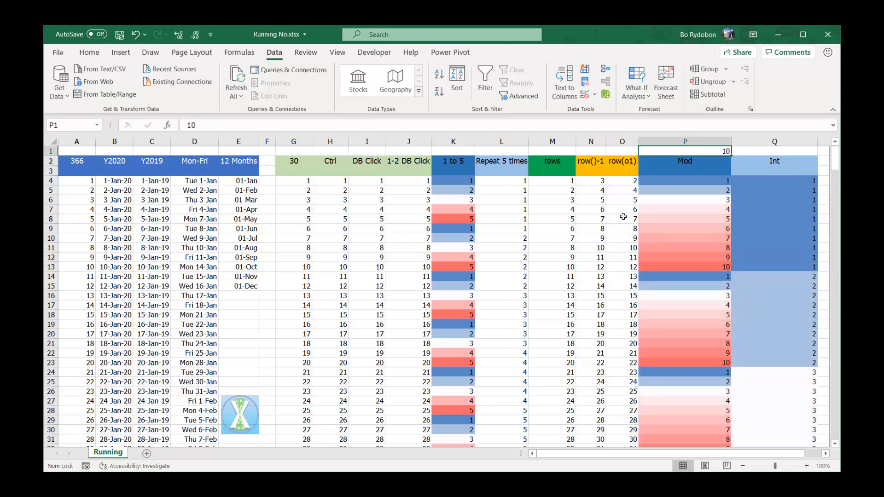